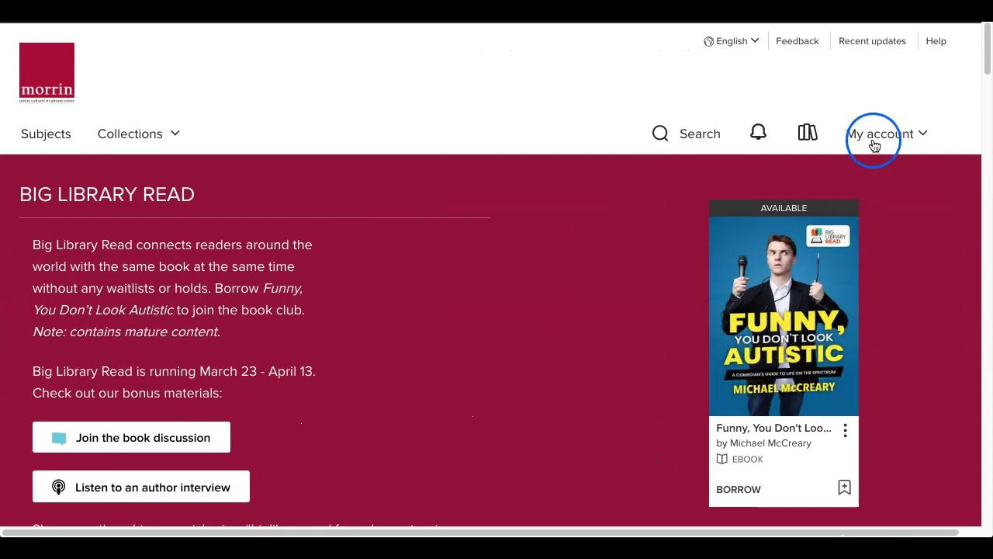
Open Pride and Prejudice from the Loans list to read in the browser
{"action": "left_click", "coordinate": [878, 136]}
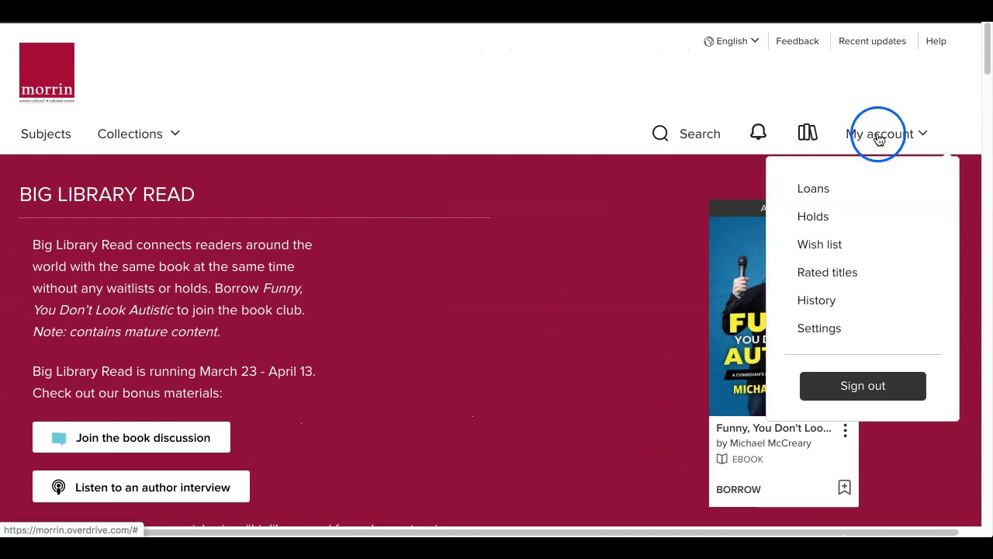
{"action": "left_click", "coordinate": [813, 189]}
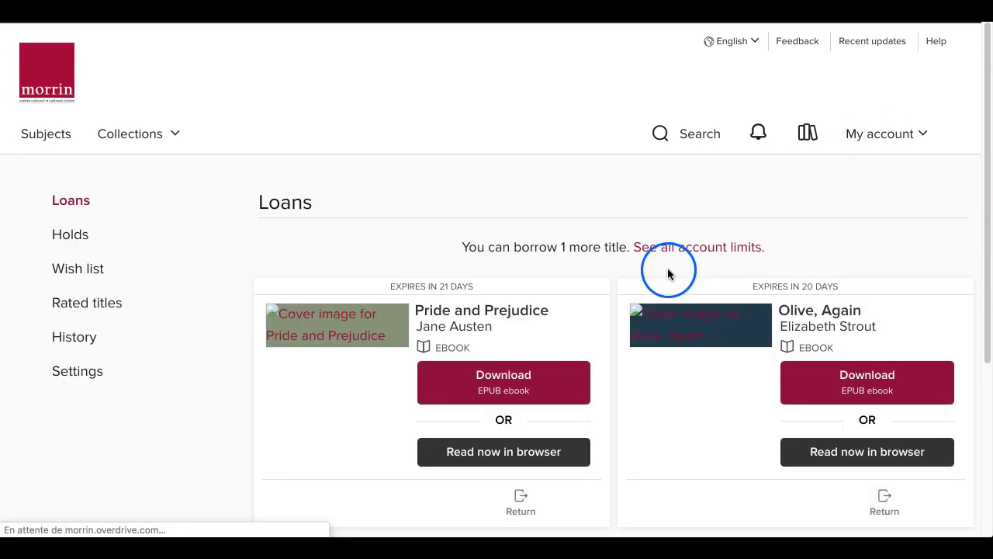
{"action": "scroll", "coordinate": [590, 388], "scroll_direction": "down", "scroll_amount": 2}
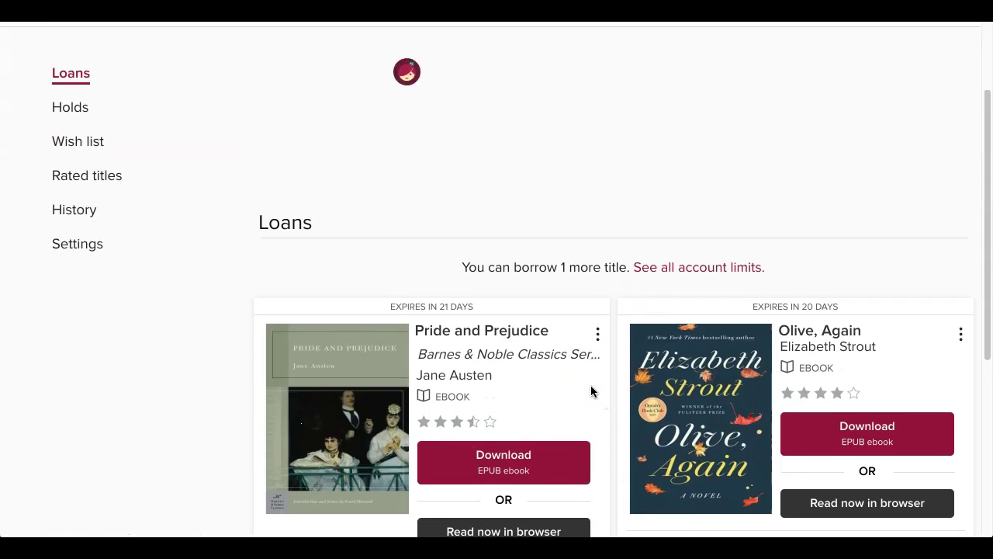
{"action": "scroll", "coordinate": [590, 390], "scroll_direction": "down", "scroll_amount": 2}
{"action": "left_click", "coordinate": [508, 379]}
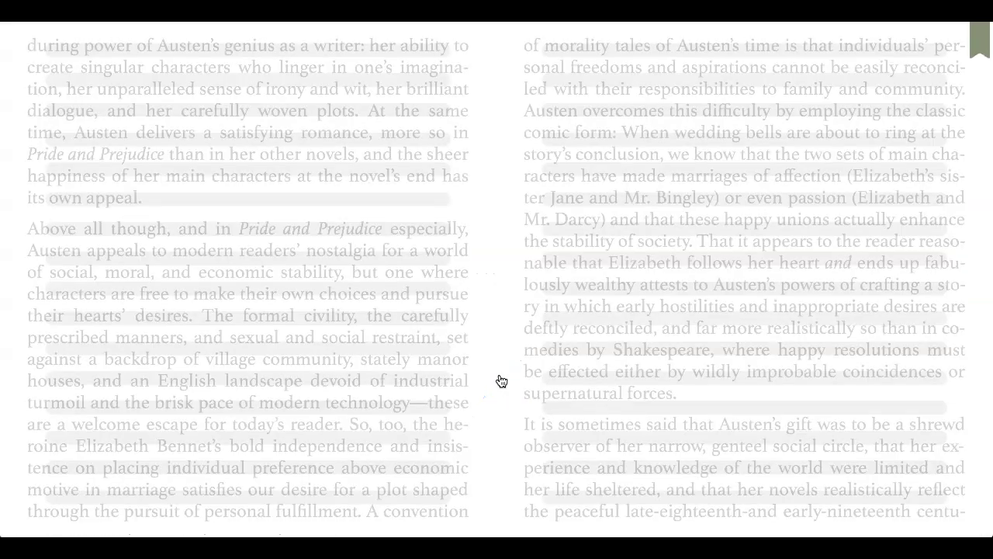
Let the book load, then page forward and back through the introduction spreads
{"action": "mouse_move", "coordinate": [500, 95]}
{"action": "left_mouse_down"}
{"action": "mouse_move", "coordinate": [516, 63]}
{"action": "mouse_move", "coordinate": [527, 86]}
{"action": "left_mouse_up"}
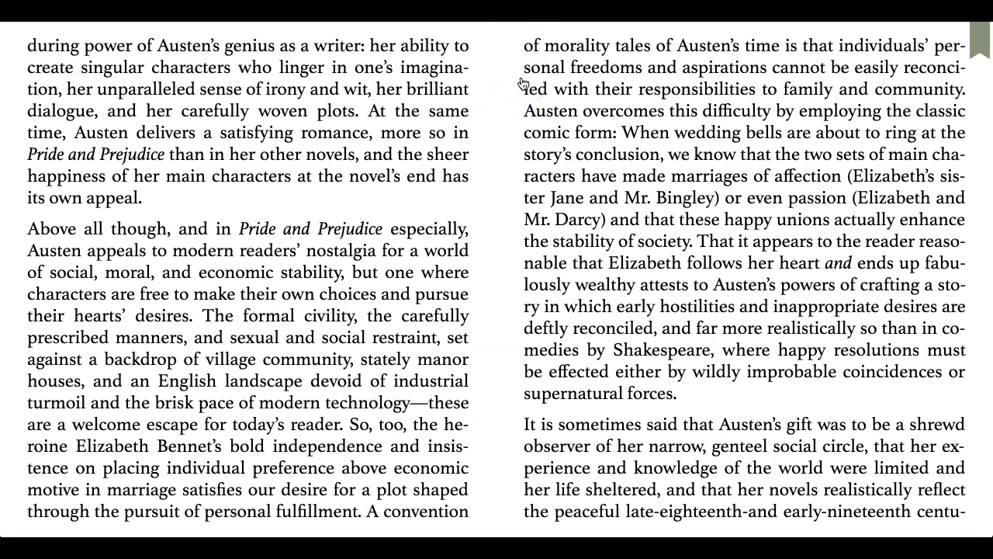
{"action": "left_click_drag", "start_coordinate": [509, 143], "coordinate": [506, 156]}
{"action": "left_click", "coordinate": [499, 223]}
{"action": "left_click", "coordinate": [504, 260]}
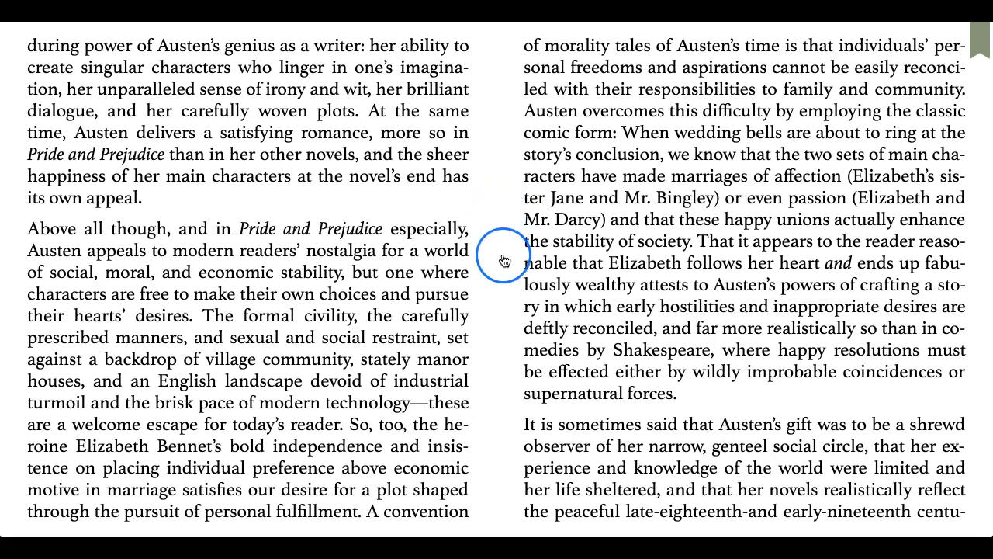
{"action": "left_click", "coordinate": [567, 283]}
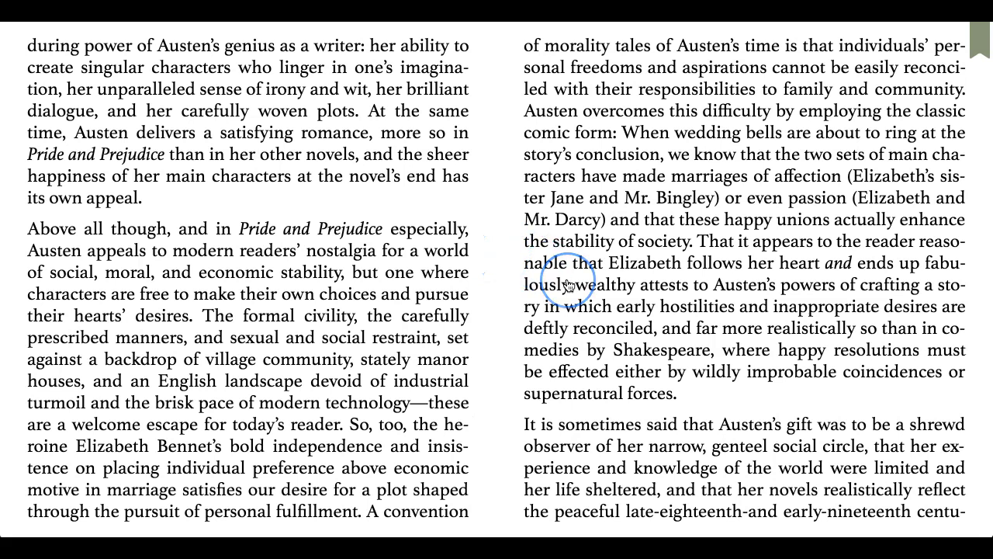
{"action": "left_click", "coordinate": [938, 475]}
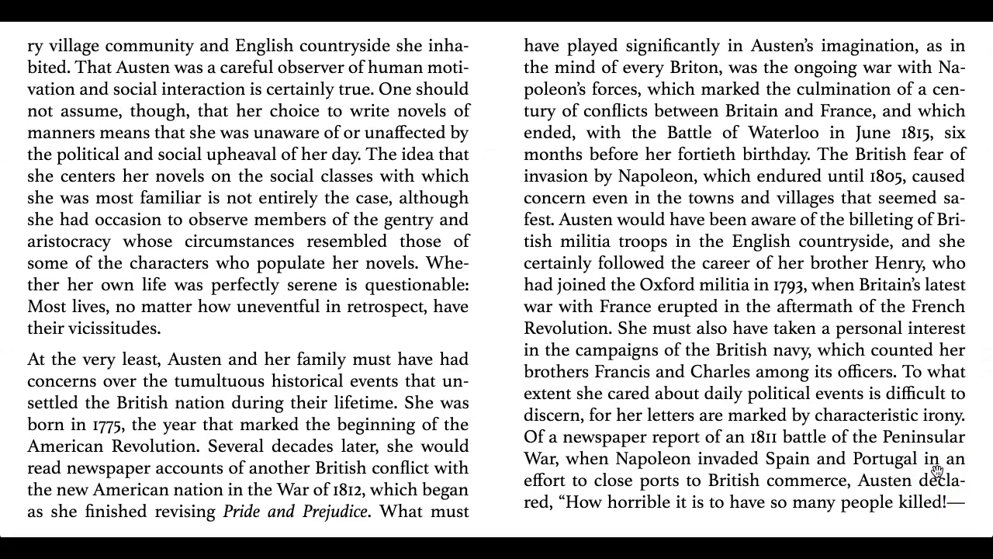
{"action": "left_click", "coordinate": [936, 471]}
{"action": "left_click", "coordinate": [91, 402]}
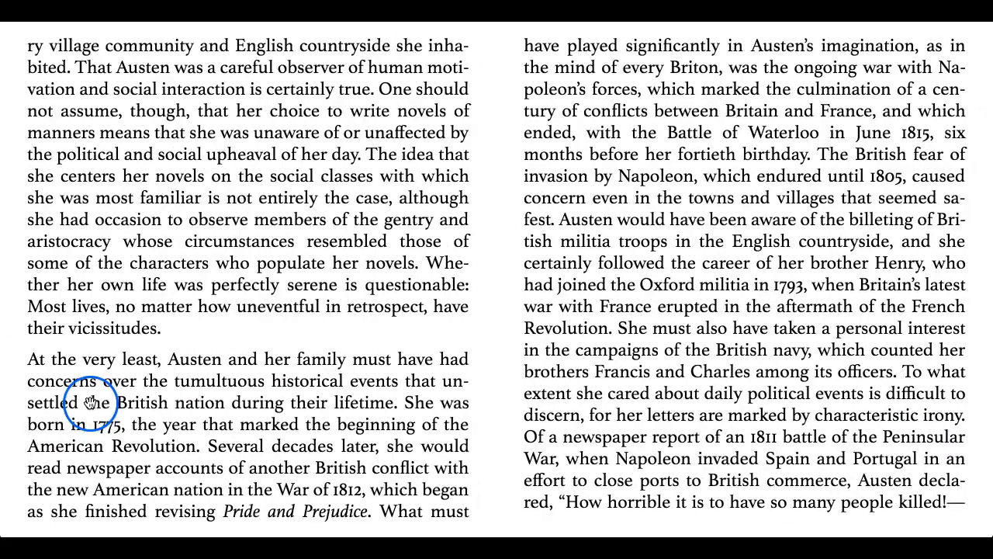
{"action": "left_click", "coordinate": [91, 402]}
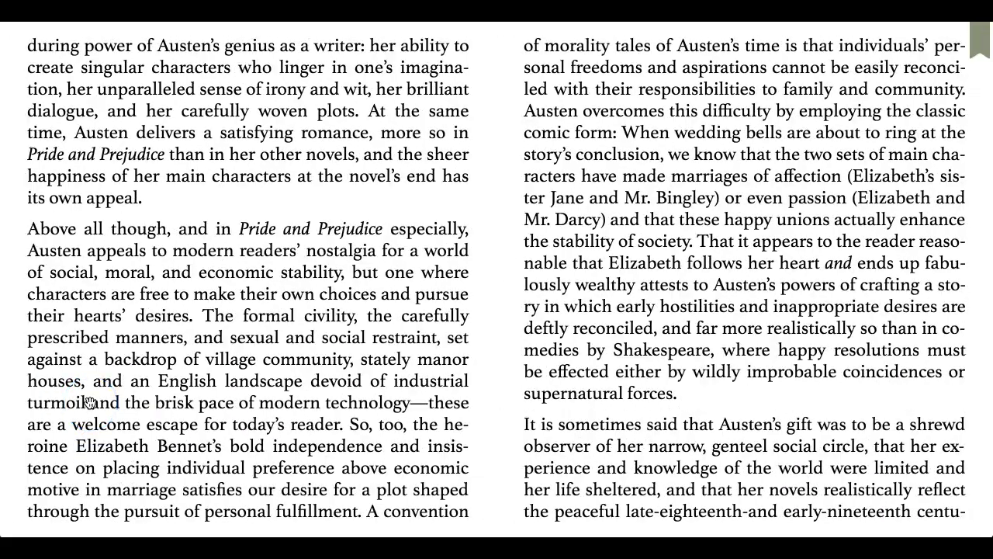
{"action": "key", "text": "Right"}
{"action": "left_click", "coordinate": [91, 402]}
Show the reader controls with progress at Introduction 3%, then switch to single-column layout
{"action": "left_click", "coordinate": [496, 329]}
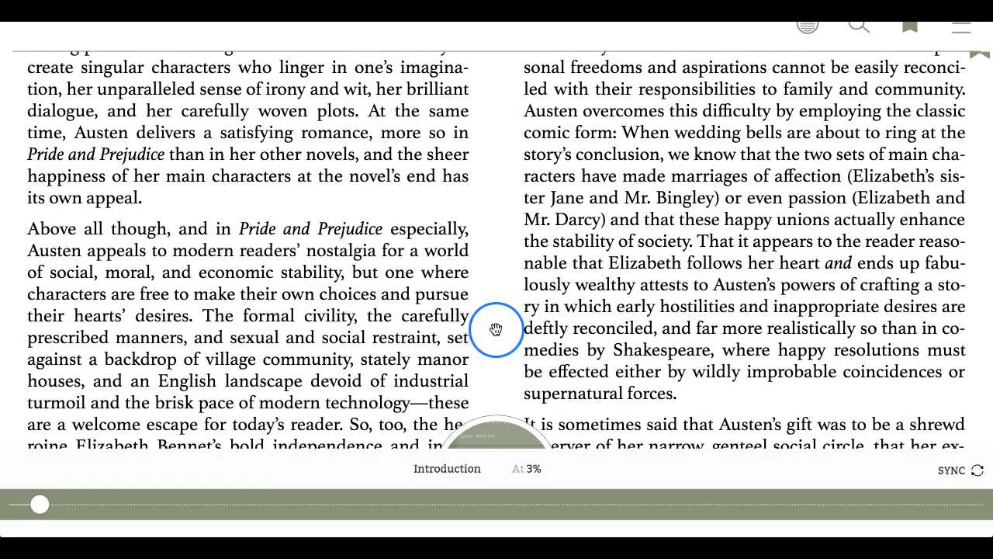
{"action": "left_click", "coordinate": [508, 240]}
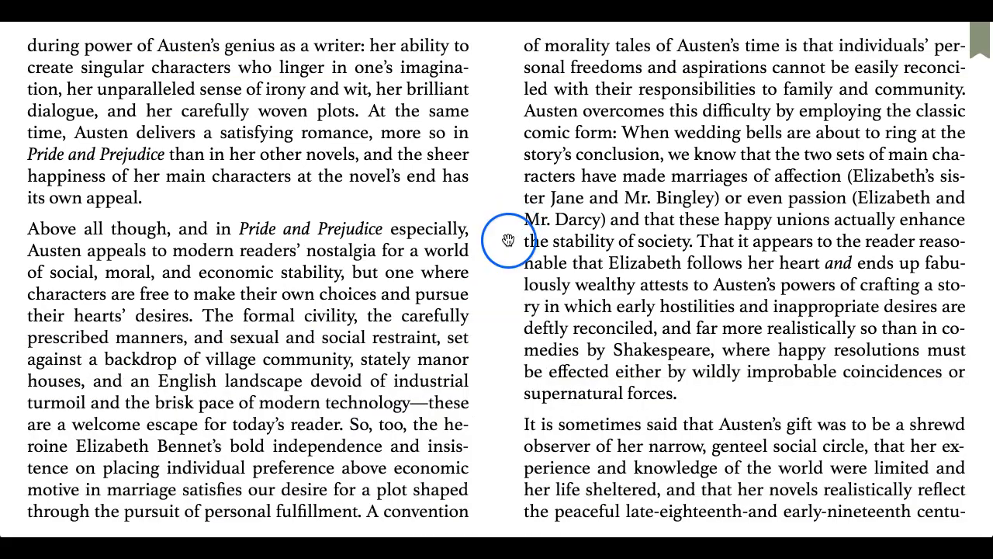
{"action": "left_click", "coordinate": [509, 239]}
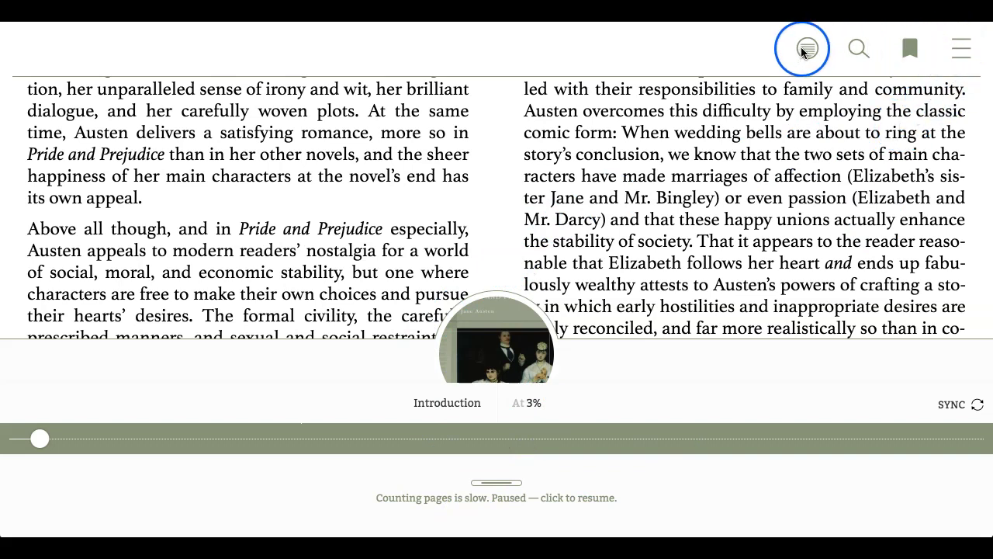
{"action": "left_click", "coordinate": [804, 49]}
Switch the reader back to the two-column layout
{"action": "left_click", "coordinate": [536, 200]}
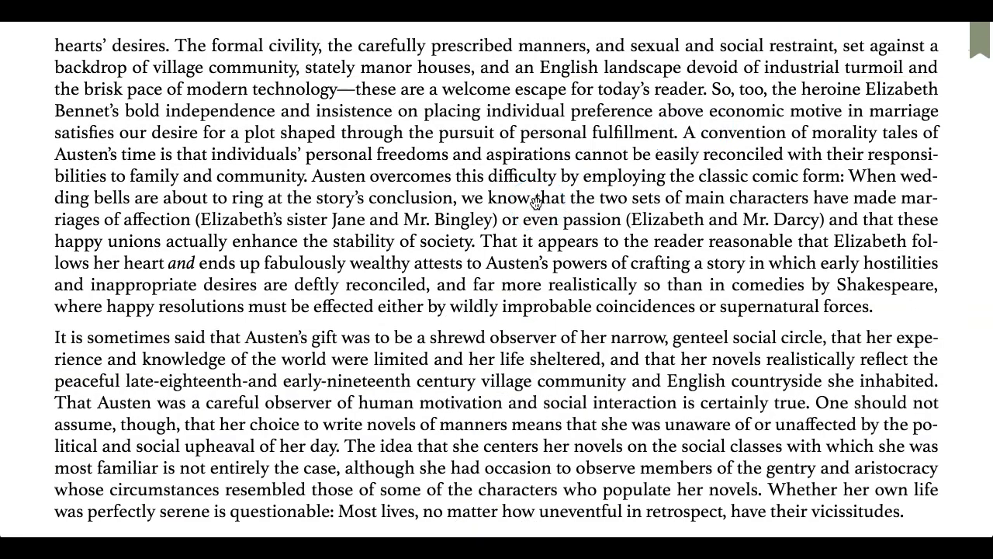
{"action": "left_click", "coordinate": [546, 199]}
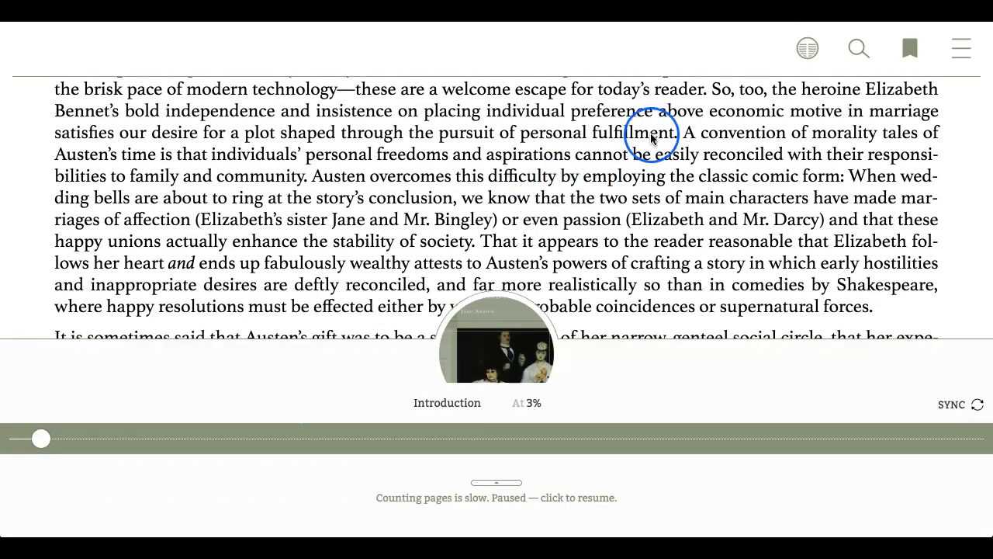
{"action": "left_click", "coordinate": [804, 50]}
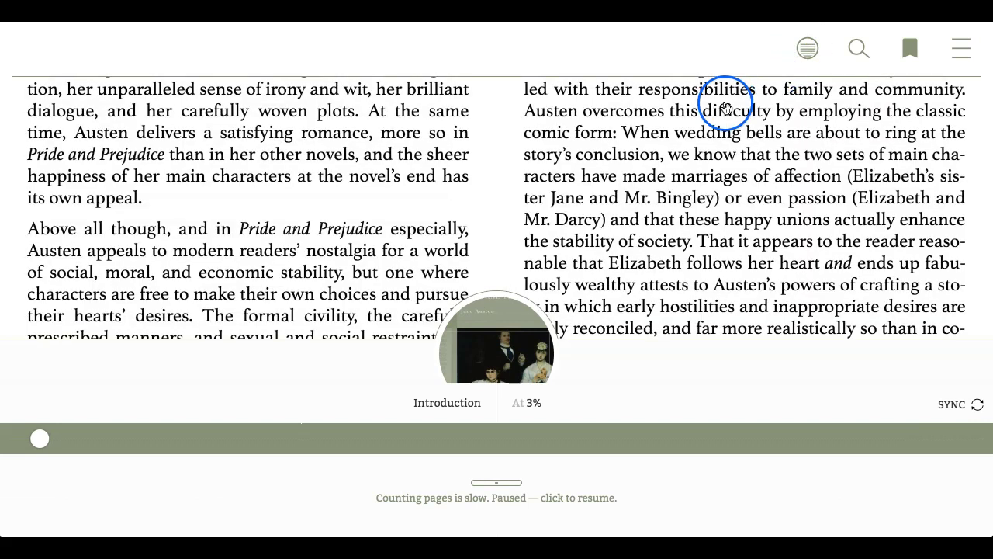
Jump to the Introduction from the book's Chapters list
{"action": "left_click", "coordinate": [961, 46]}
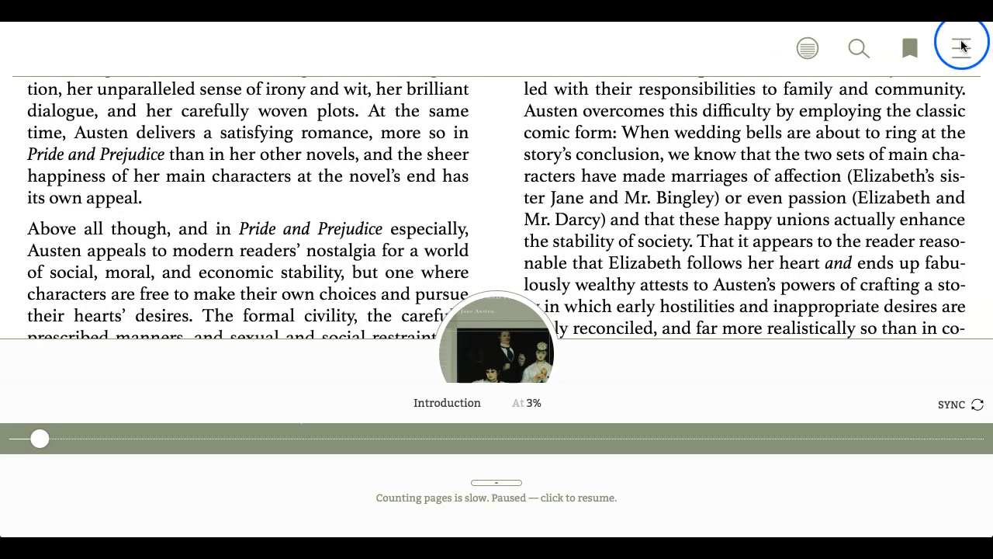
{"action": "left_click", "coordinate": [857, 145]}
{"action": "left_click", "coordinate": [857, 148]}
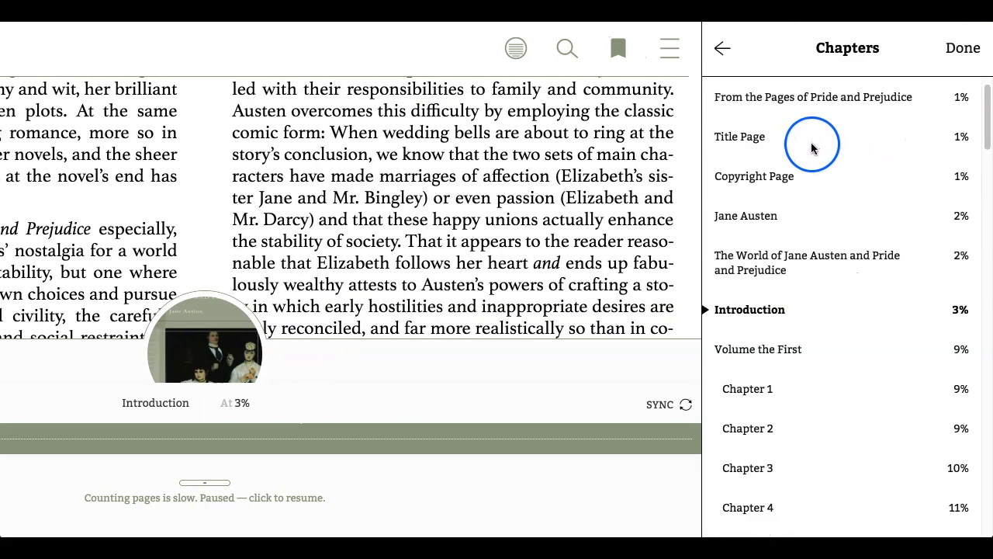
{"action": "scroll", "coordinate": [806, 340], "scroll_direction": "down", "scroll_amount": 3}
{"action": "scroll", "coordinate": [806, 340], "scroll_direction": "down", "scroll_amount": 10}
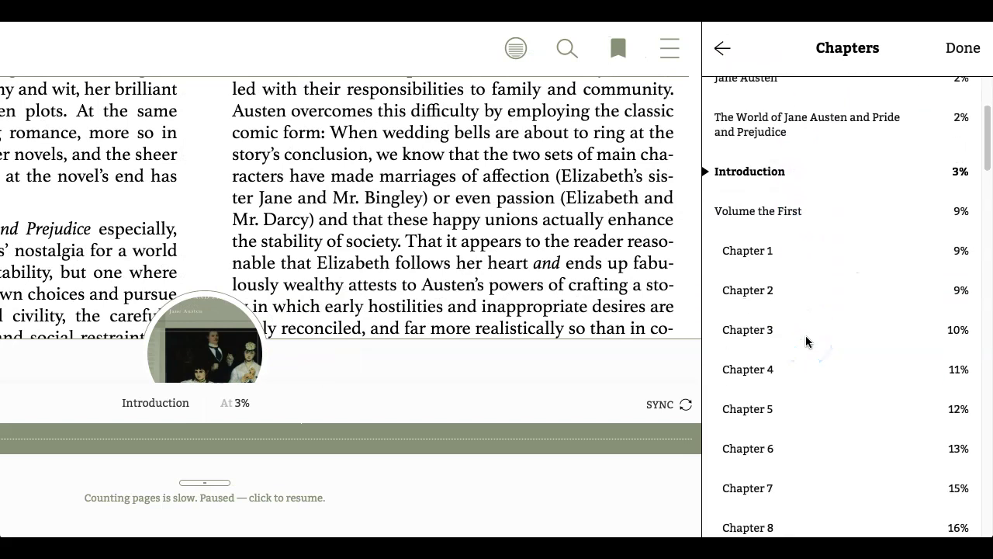
{"action": "scroll", "coordinate": [805, 336], "scroll_direction": "down", "scroll_amount": 1}
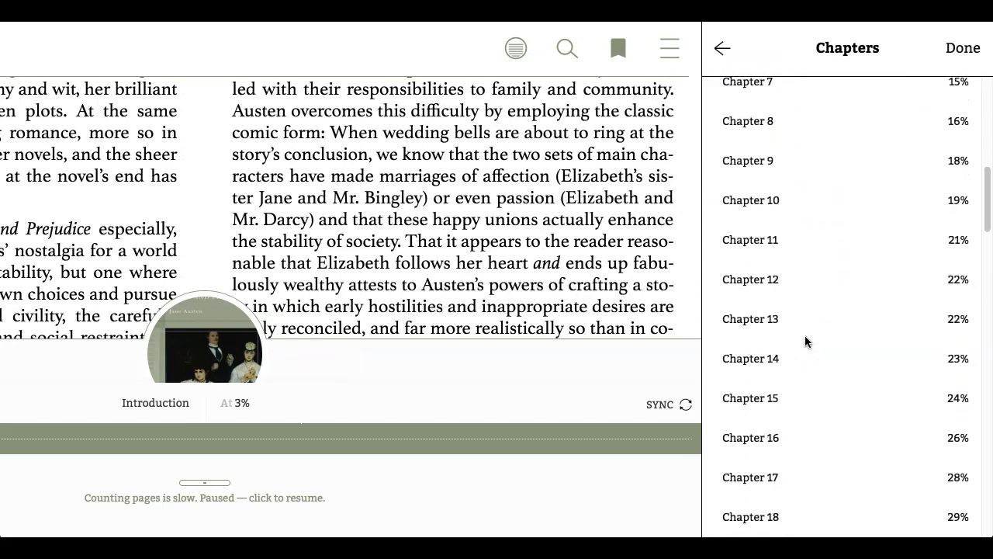
{"action": "scroll", "coordinate": [805, 335], "scroll_direction": "up", "scroll_amount": 10}
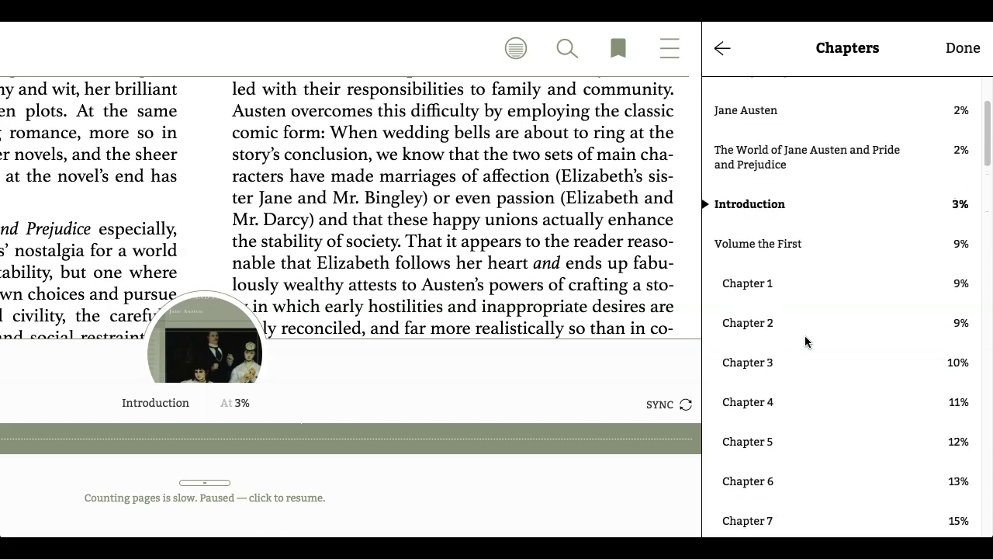
{"action": "left_click", "coordinate": [743, 204]}
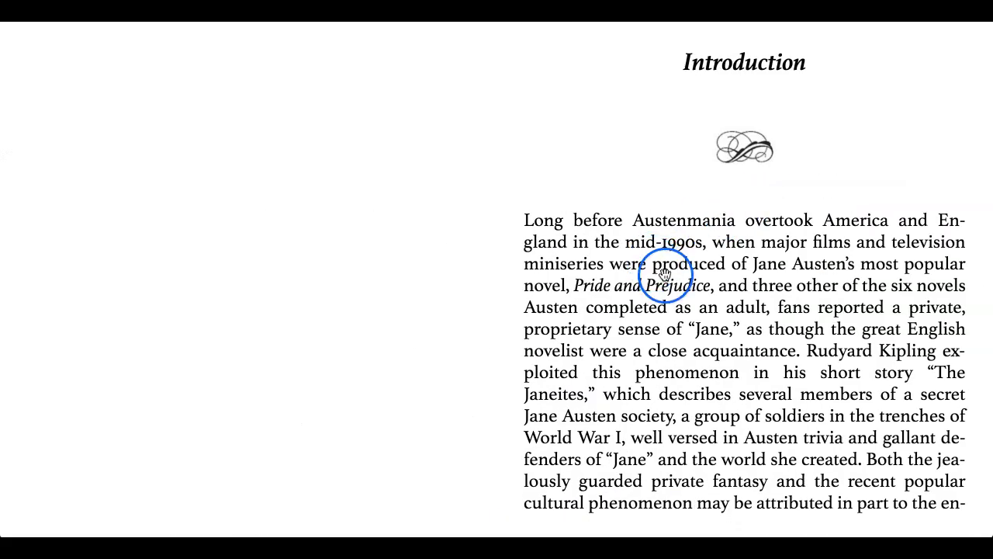
Skim ahead to around page 63, return to the Introduction's start, and turn a spread
{"action": "left_click", "coordinate": [494, 314]}
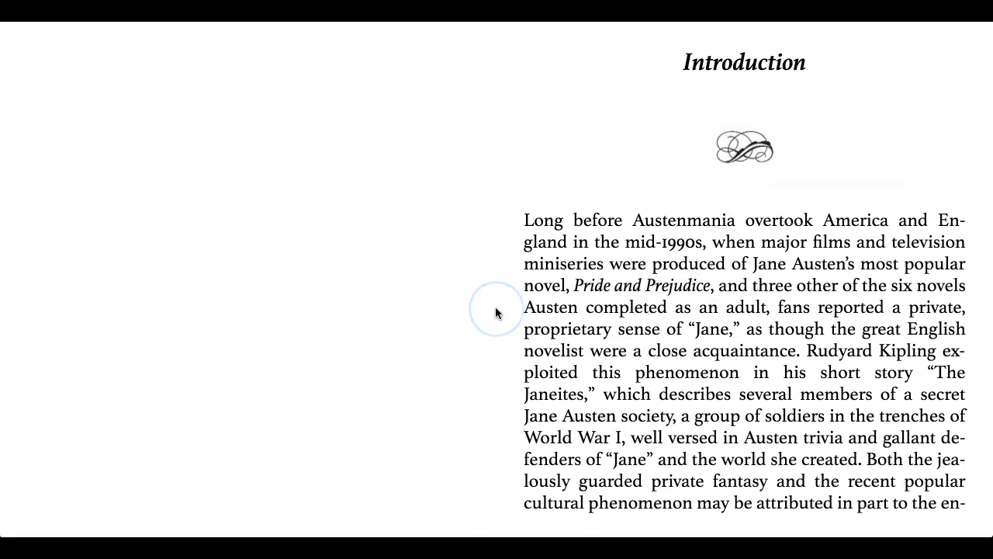
{"action": "left_click", "coordinate": [496, 252]}
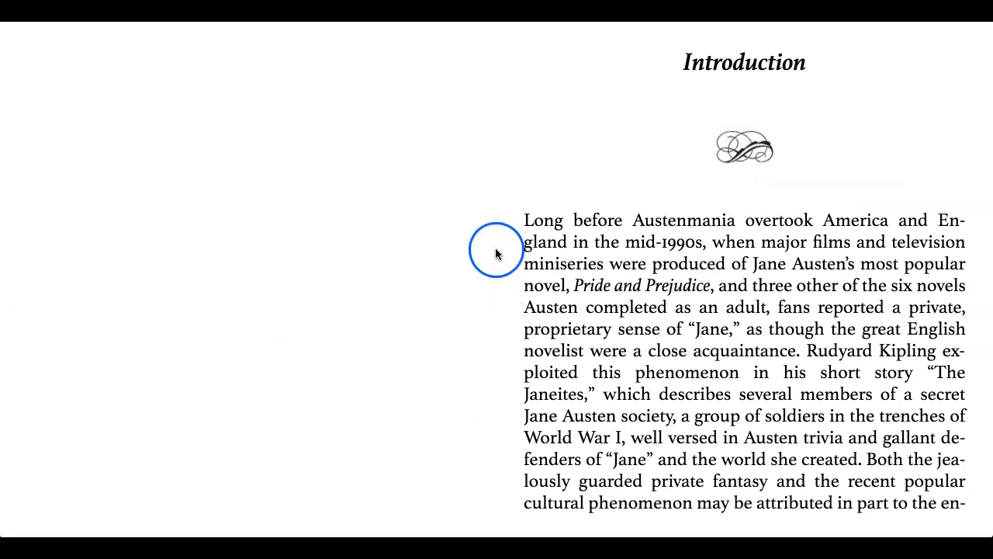
{"action": "left_click", "coordinate": [496, 256]}
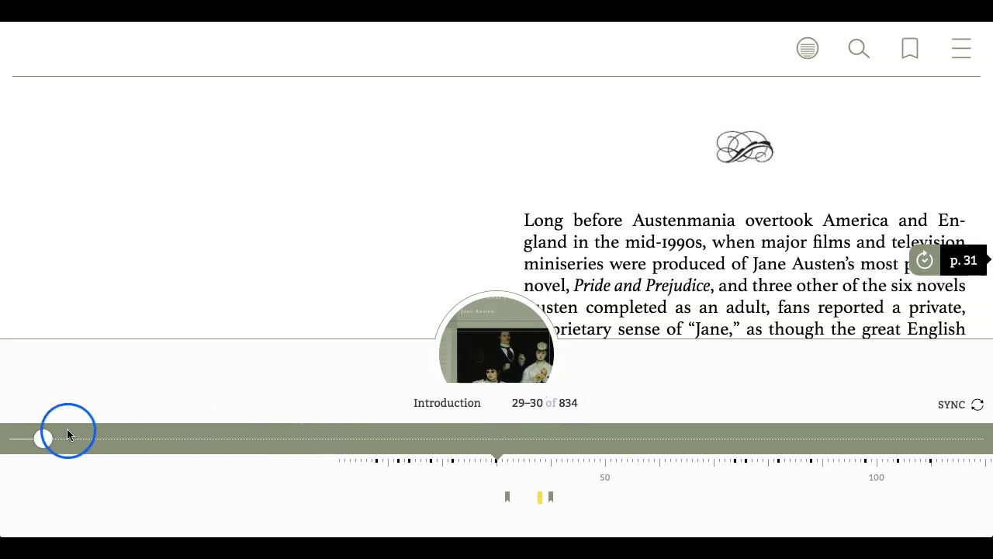
{"action": "mouse_move", "coordinate": [45, 439]}
{"action": "left_mouse_down"}
{"action": "mouse_move", "coordinate": [263, 437]}
{"action": "mouse_move", "coordinate": [42, 439]}
{"action": "left_mouse_up"}
{"action": "left_click", "coordinate": [475, 244]}
{"action": "left_click", "coordinate": [474, 244]}
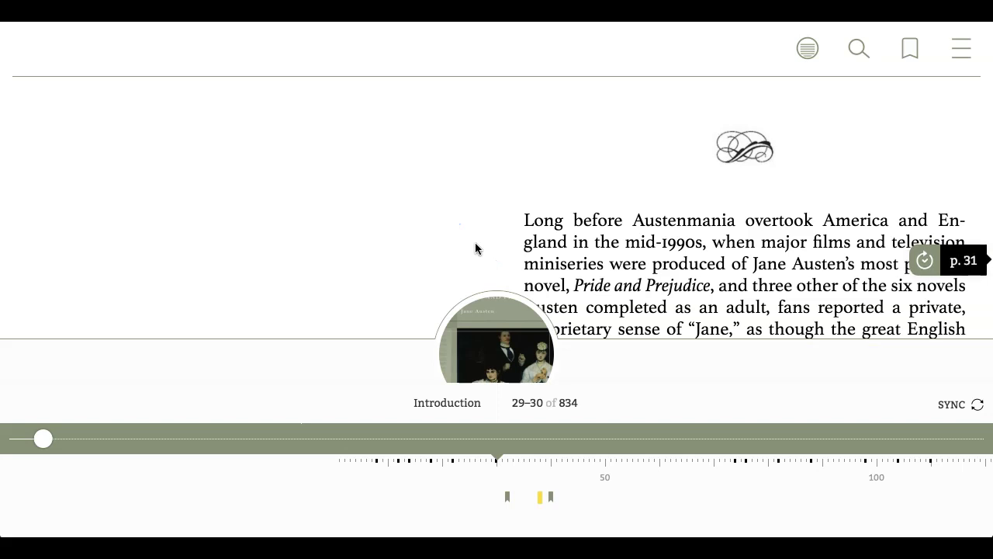
{"action": "left_click", "coordinate": [495, 239]}
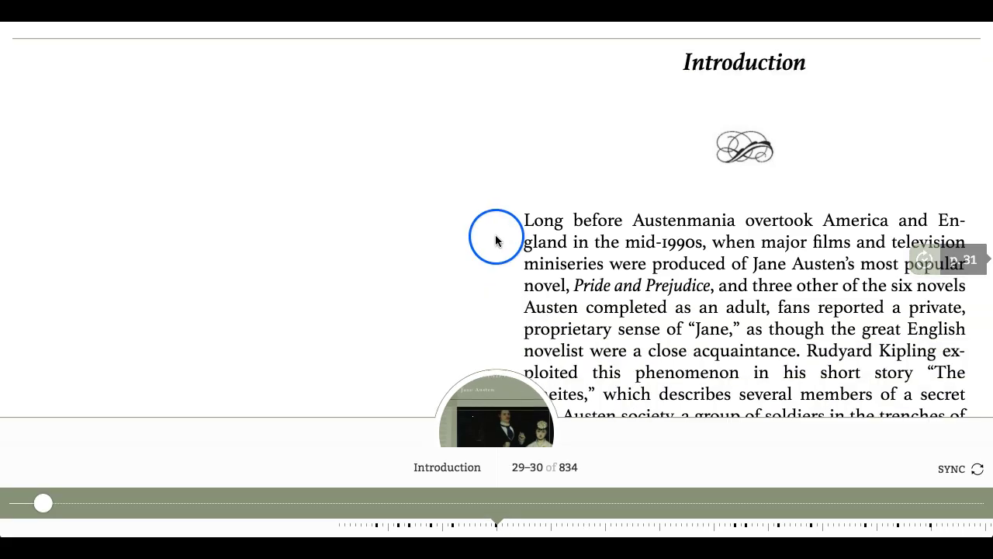
{"action": "left_click", "coordinate": [886, 435]}
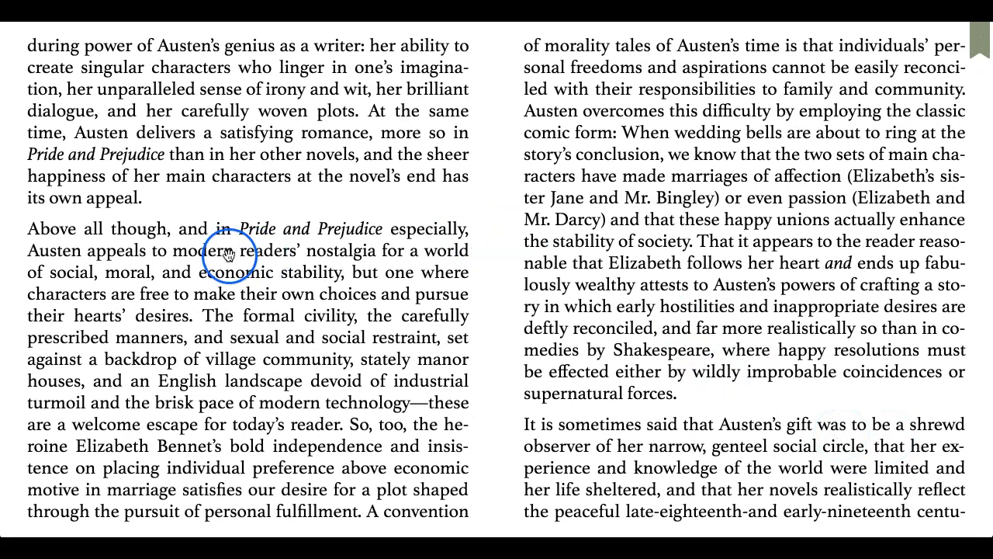
Highlight the 'Above all though' passage in green and attach the note 'nostalgia.'
{"action": "double_click", "coordinate": [36, 227]}
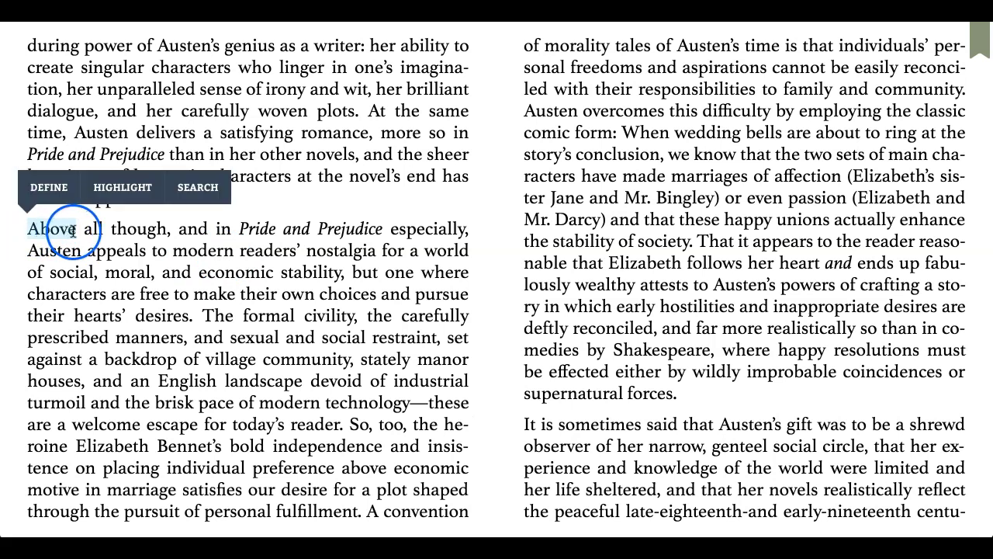
{"action": "left_click_drag", "start_coordinate": [76, 230], "coordinate": [190, 315]}
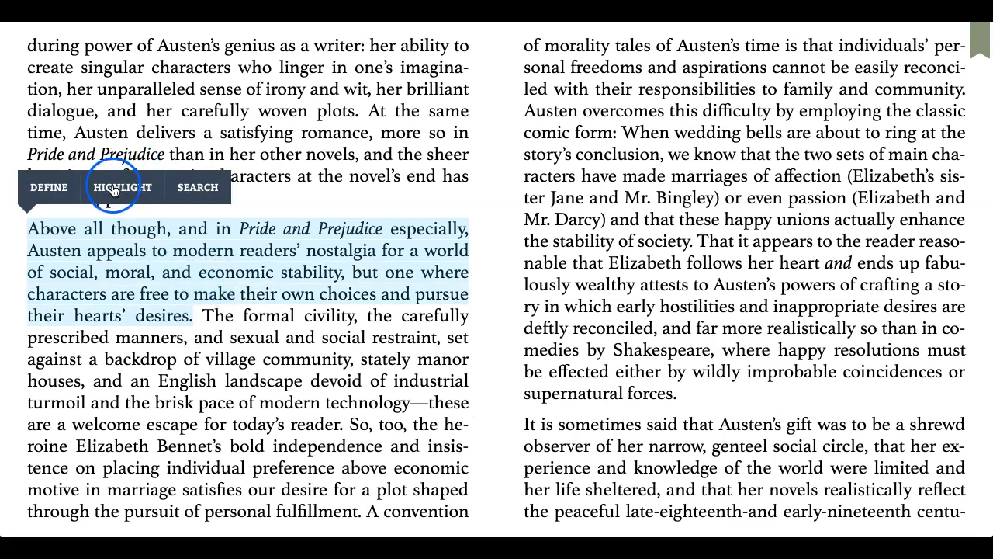
{"action": "left_click", "coordinate": [114, 190]}
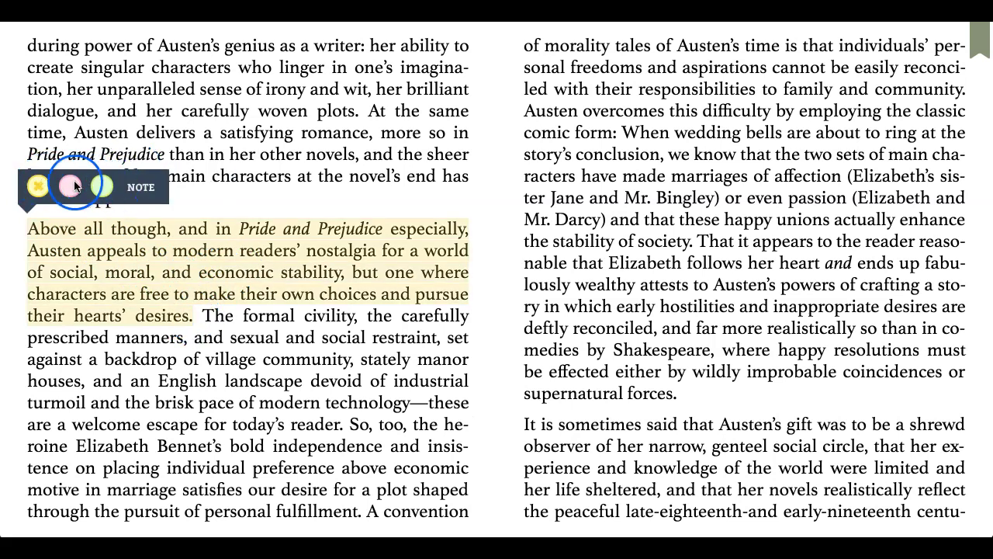
{"action": "left_click", "coordinate": [69, 188]}
{"action": "left_click", "coordinate": [101, 187]}
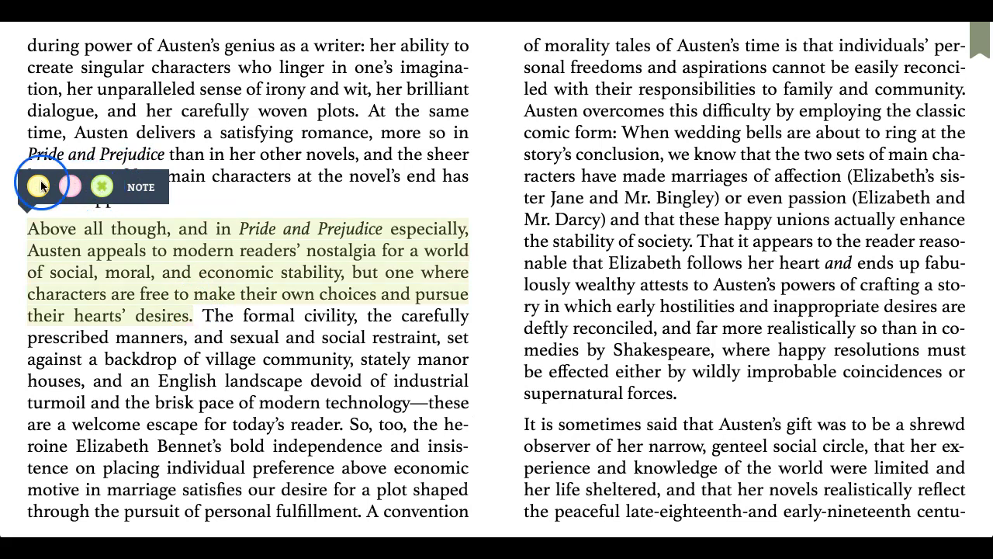
{"action": "left_click", "coordinate": [142, 180]}
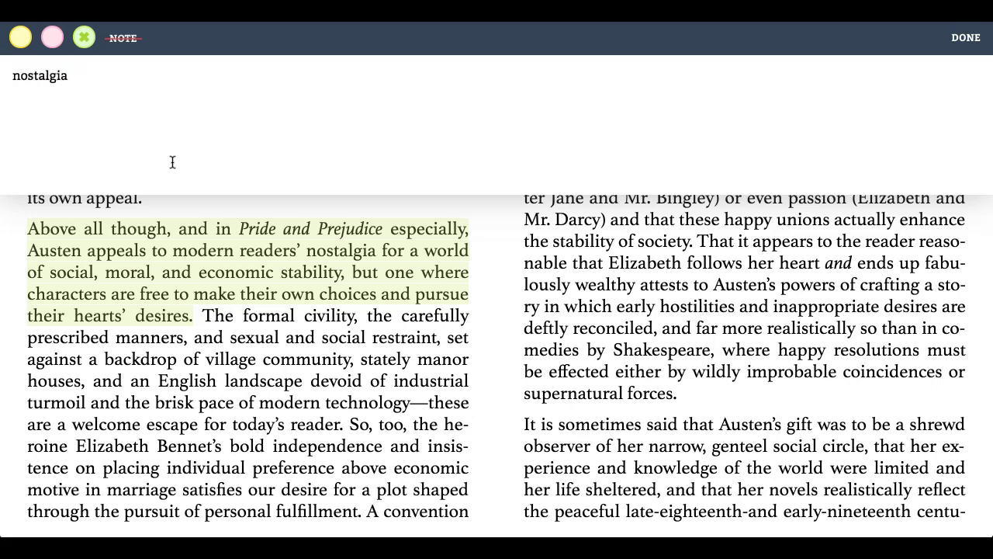
{"action": "left_click", "coordinate": [966, 37]}
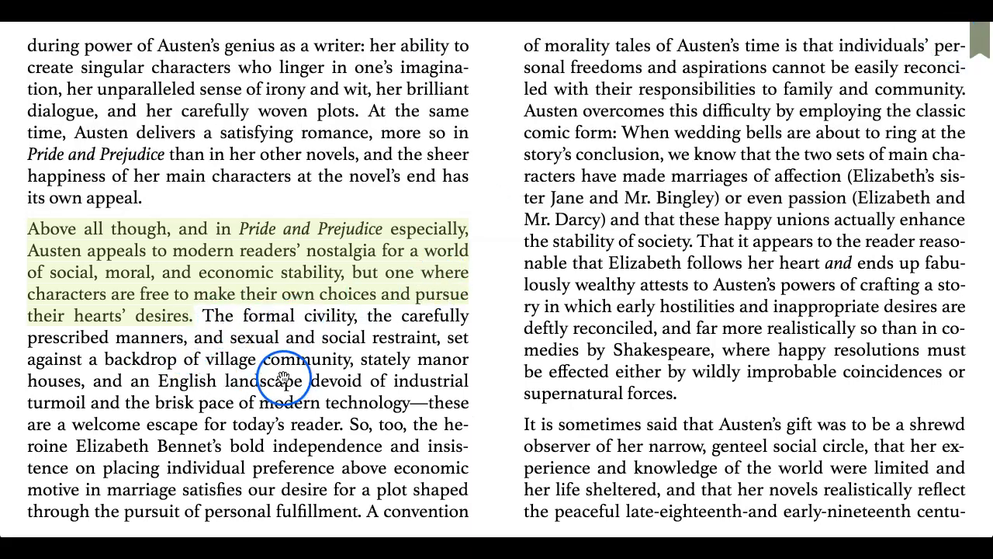
Check the note, then look up 'formal' in the dictionary, enlarge the panel, and close it
{"action": "left_click", "coordinate": [332, 248]}
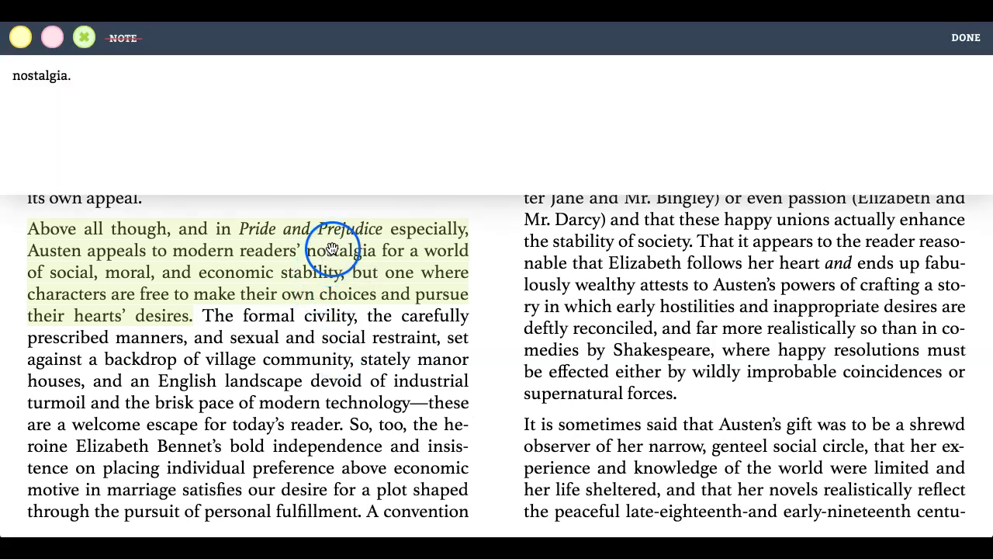
{"action": "left_click", "coordinate": [358, 333]}
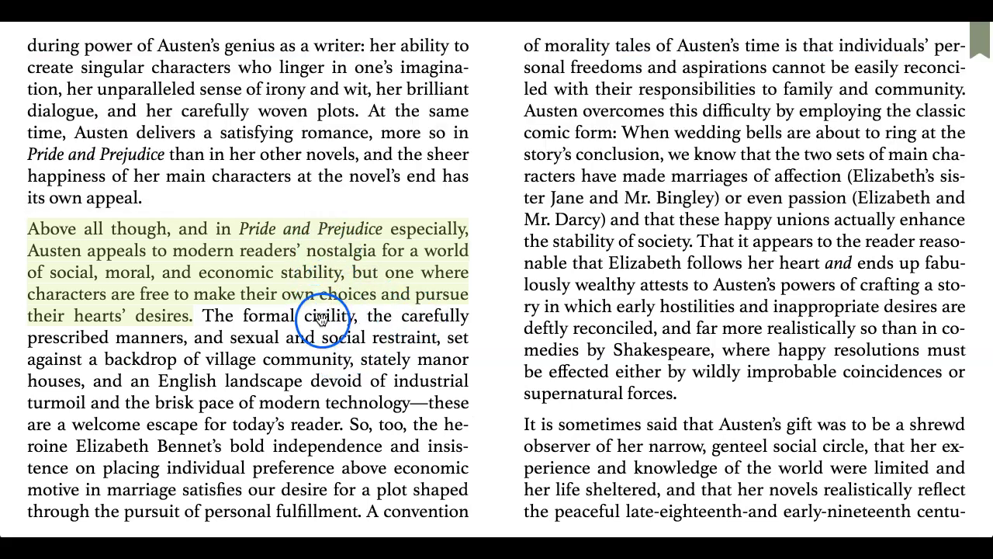
{"action": "double_click", "coordinate": [266, 318]}
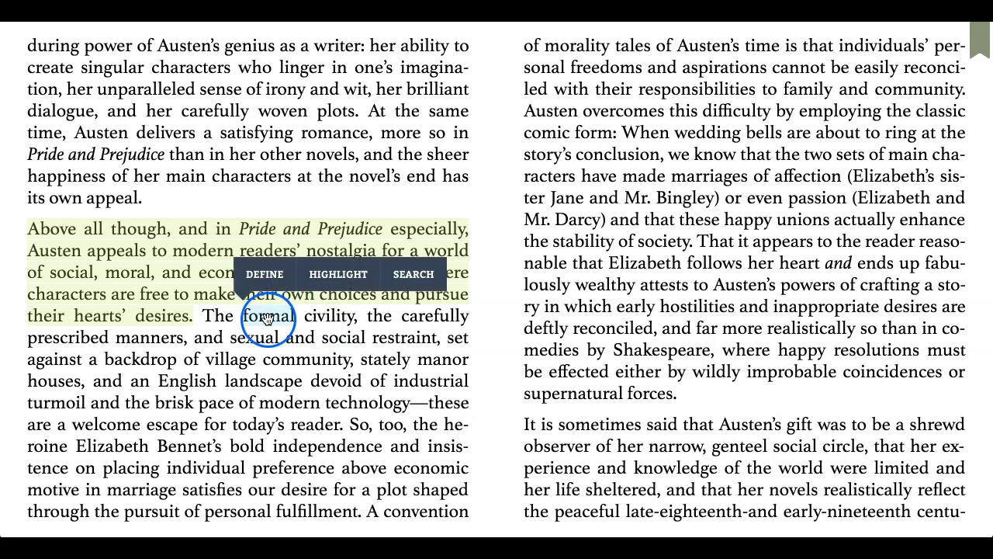
{"action": "left_click", "coordinate": [264, 273]}
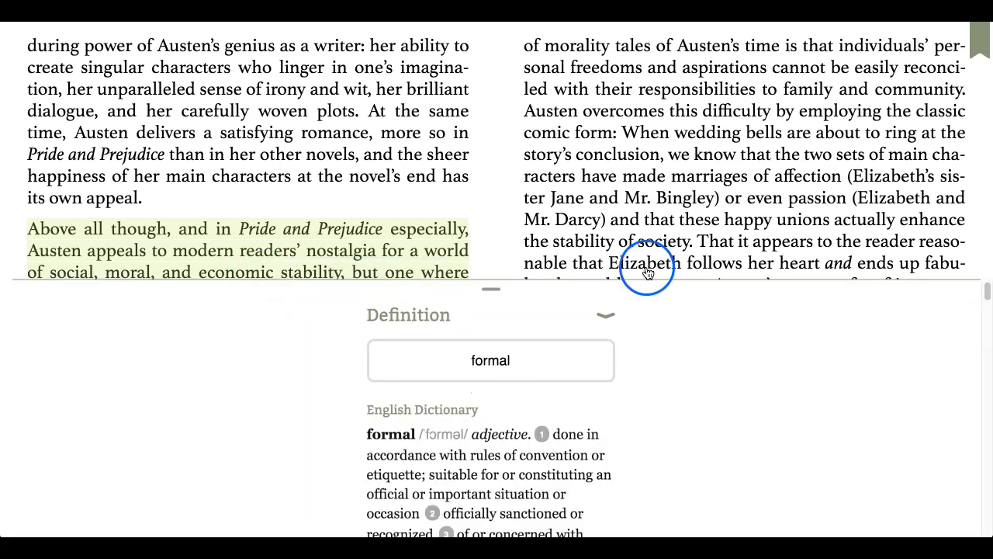
{"action": "scroll", "coordinate": [524, 468], "scroll_direction": "down", "scroll_amount": 10}
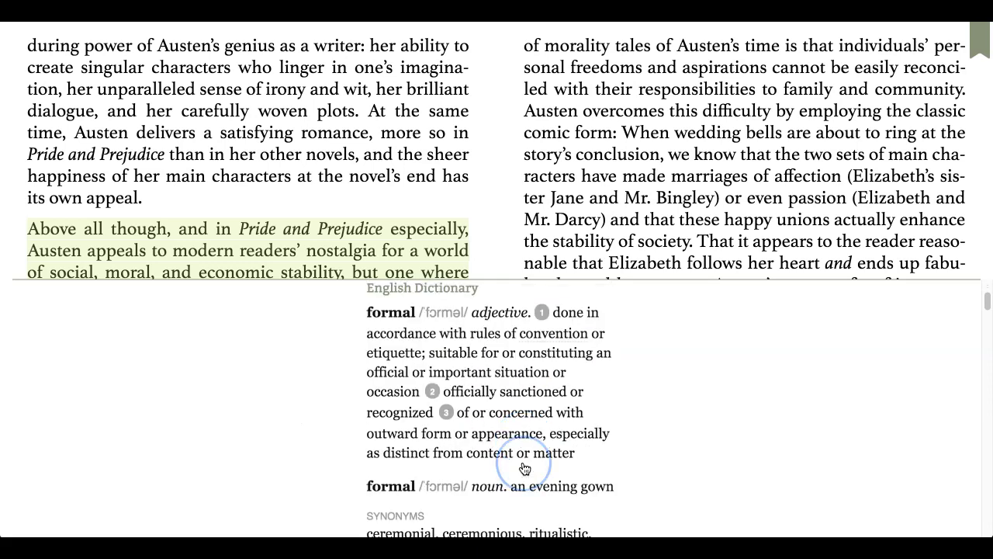
{"action": "scroll", "coordinate": [524, 467], "scroll_direction": "up", "scroll_amount": 5}
{"action": "scroll", "coordinate": [525, 468], "scroll_direction": "up", "scroll_amount": 5}
{"action": "left_click_drag", "start_coordinate": [472, 290], "coordinate": [484, 288]}
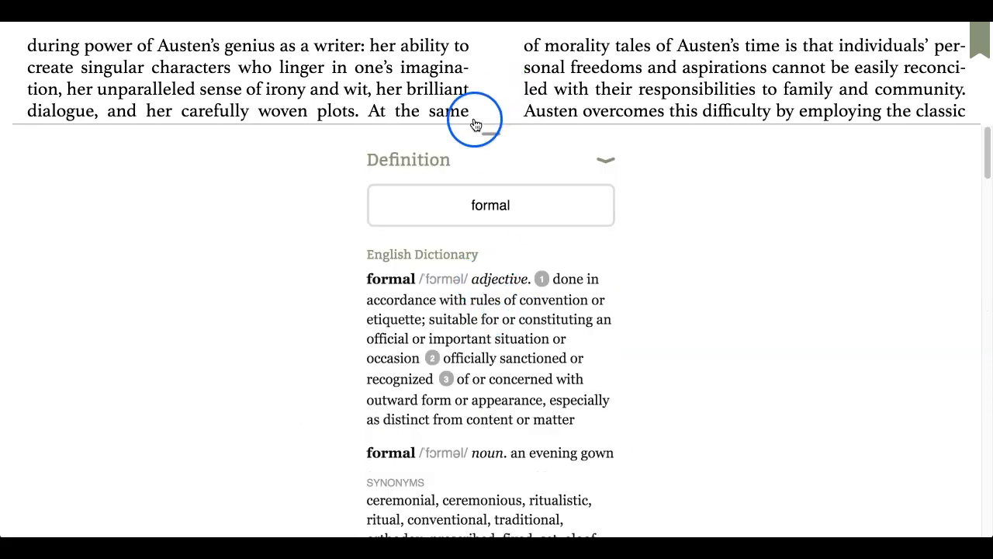
{"action": "left_click", "coordinate": [604, 161]}
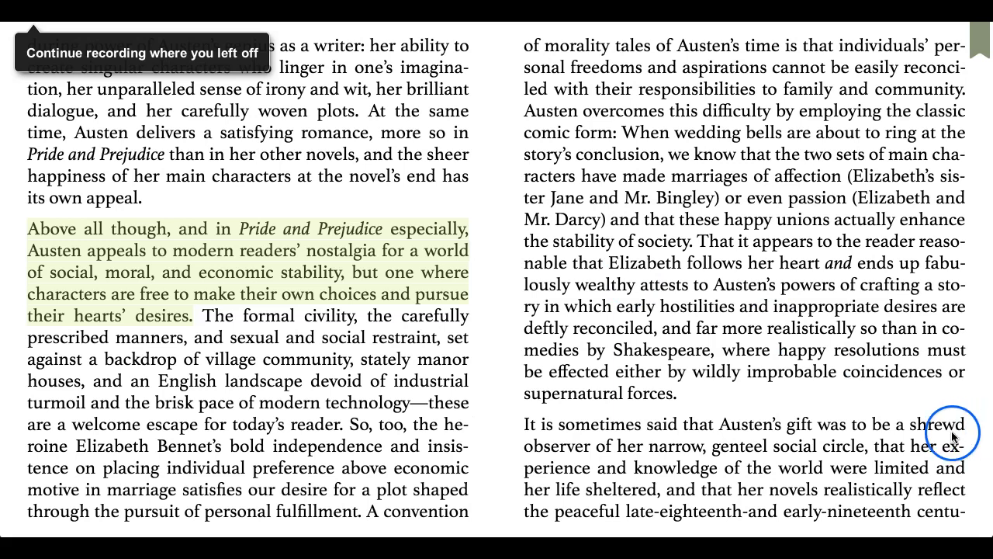
Bookmark pages 35–36 of the Introduction
{"action": "key", "text": "Right"}
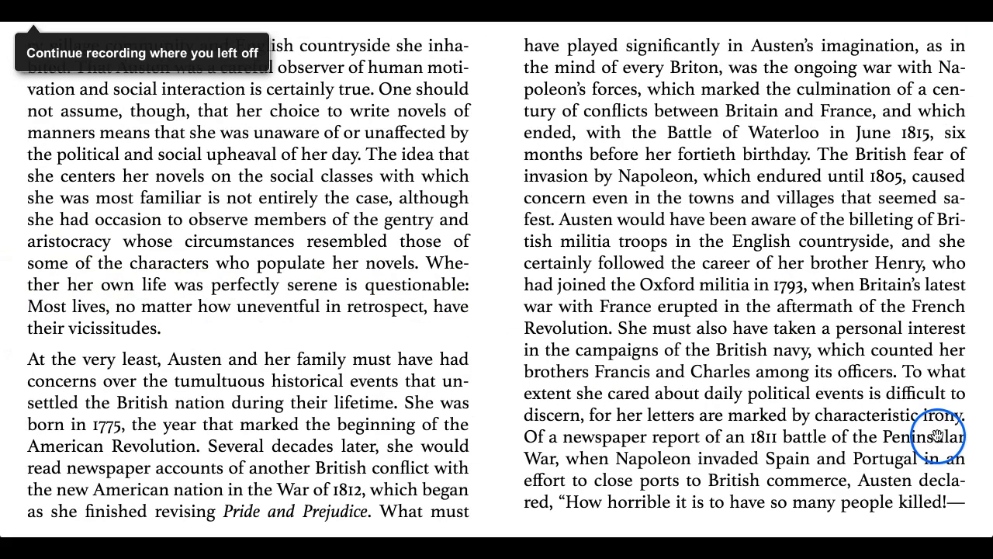
{"action": "key", "text": "Right"}
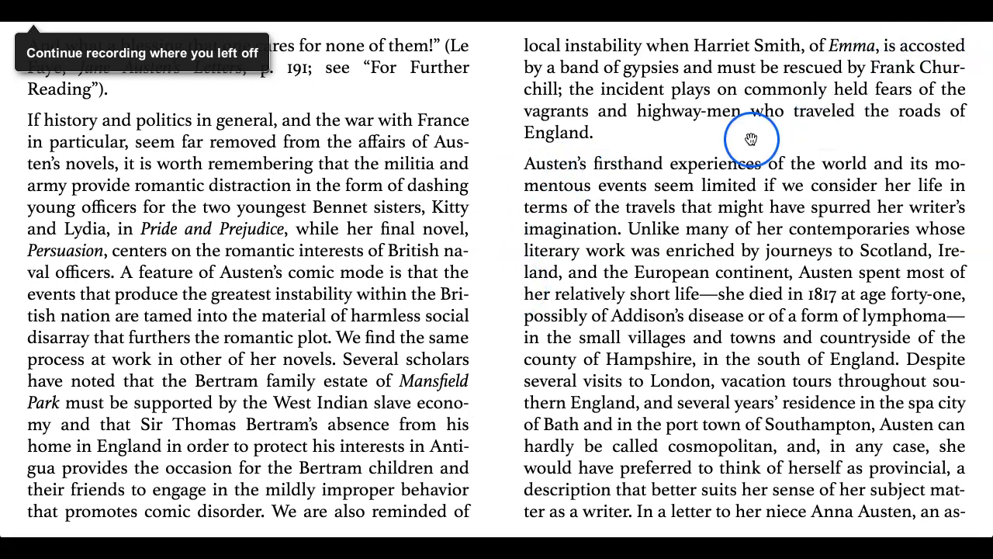
{"action": "left_click", "coordinate": [536, 178]}
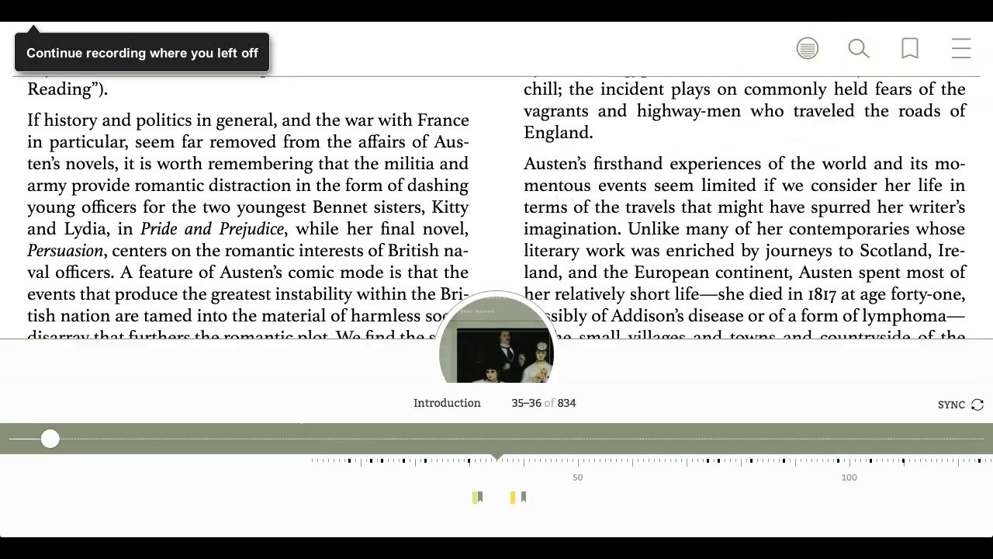
{"action": "left_click", "coordinate": [910, 49]}
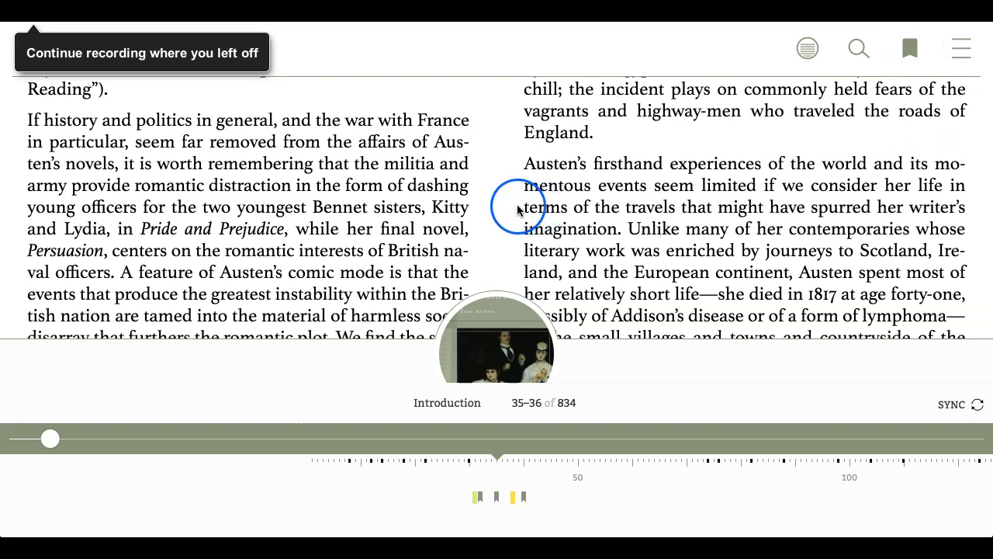
{"action": "left_click", "coordinate": [518, 209]}
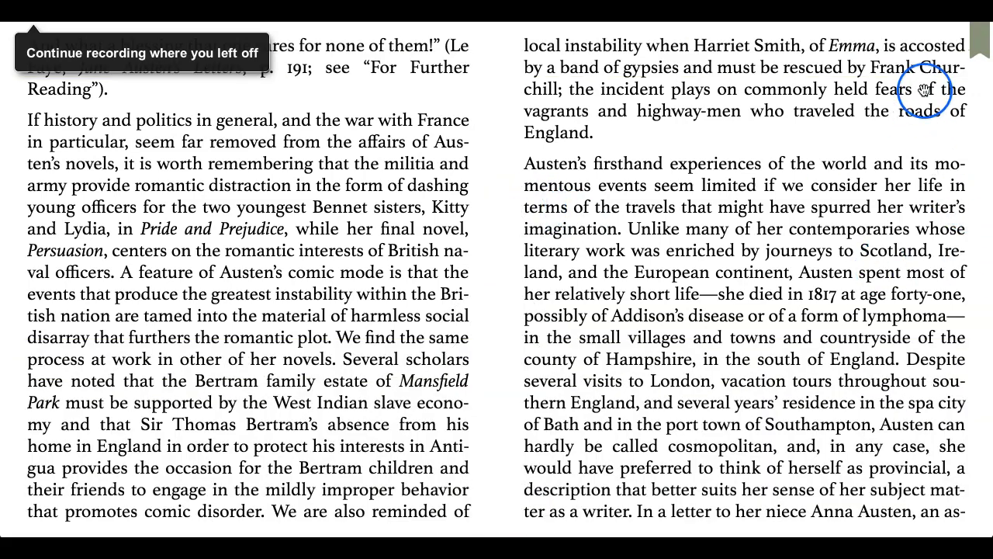
Page ahead to pages 39–40 and bring up the reader toolbar
{"action": "key", "text": "Right"}
{"action": "key", "text": "Right"}
{"action": "key", "text": "Right"}
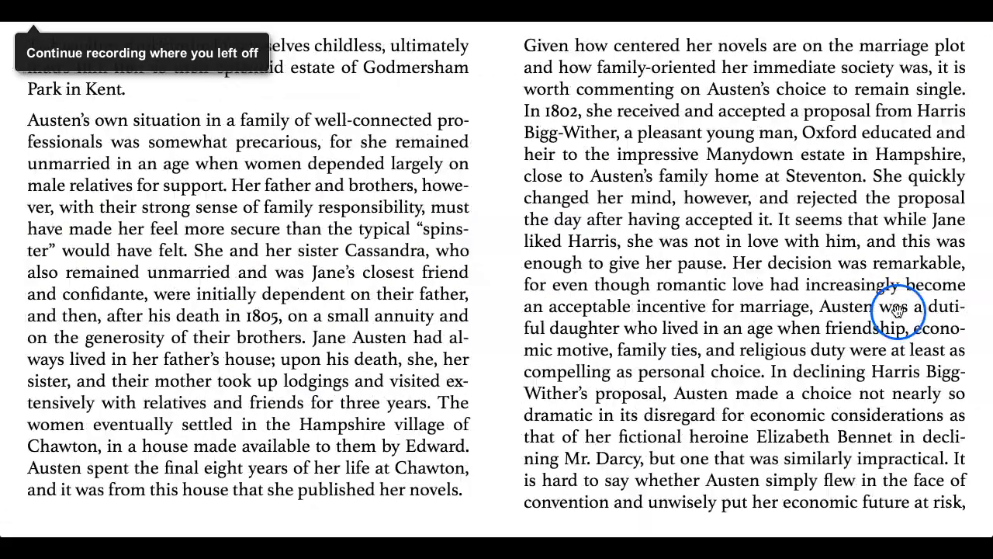
{"action": "key", "text": "Right"}
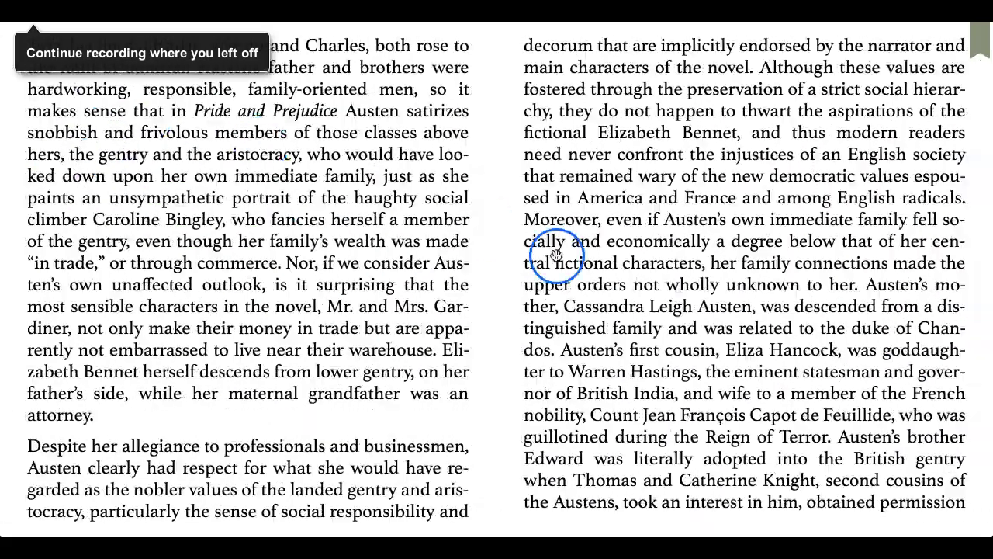
{"action": "left_click", "coordinate": [500, 259]}
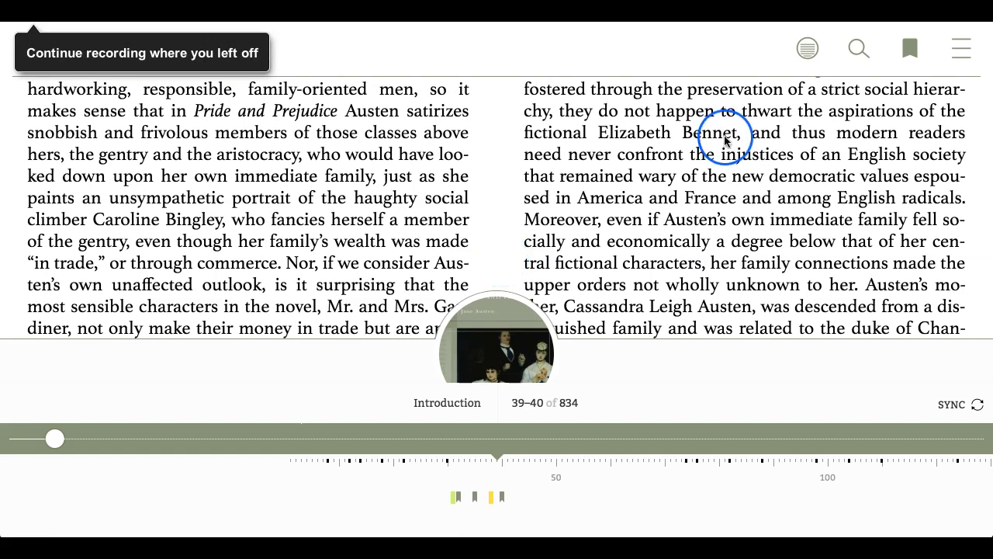
{"action": "left_click", "coordinate": [958, 50]}
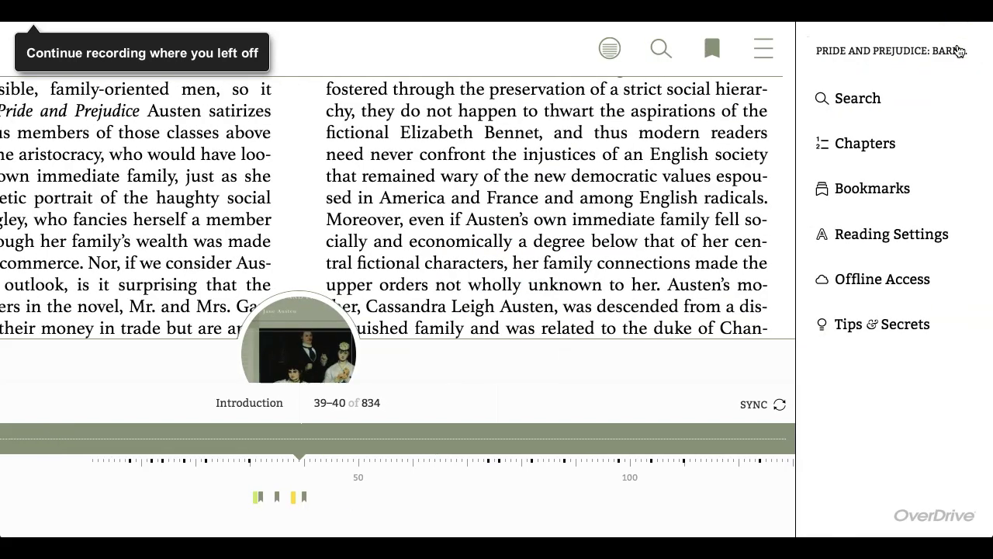
Review the saved notes and bookmarks spanning pages 31–40, then go back to the main menu
{"action": "left_click", "coordinate": [872, 190]}
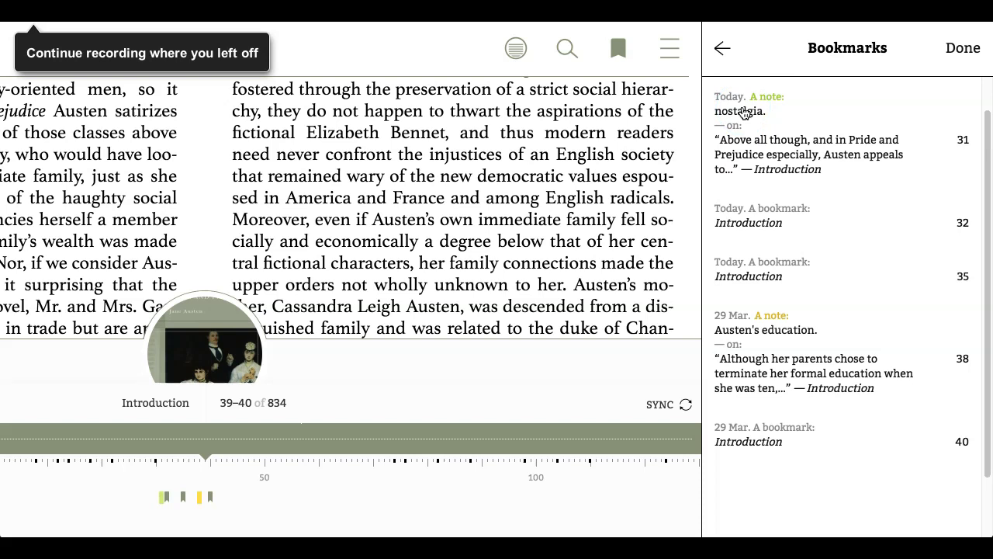
{"action": "left_click", "coordinate": [723, 51]}
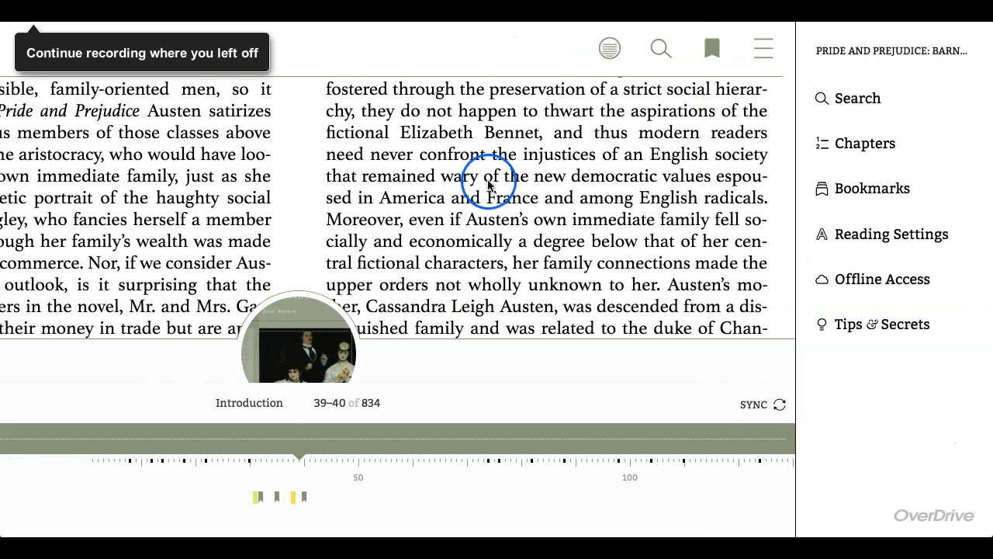
Search the book for 'music' and jump to result 6 of 17 in Chapter 11
{"action": "left_click", "coordinate": [471, 219]}
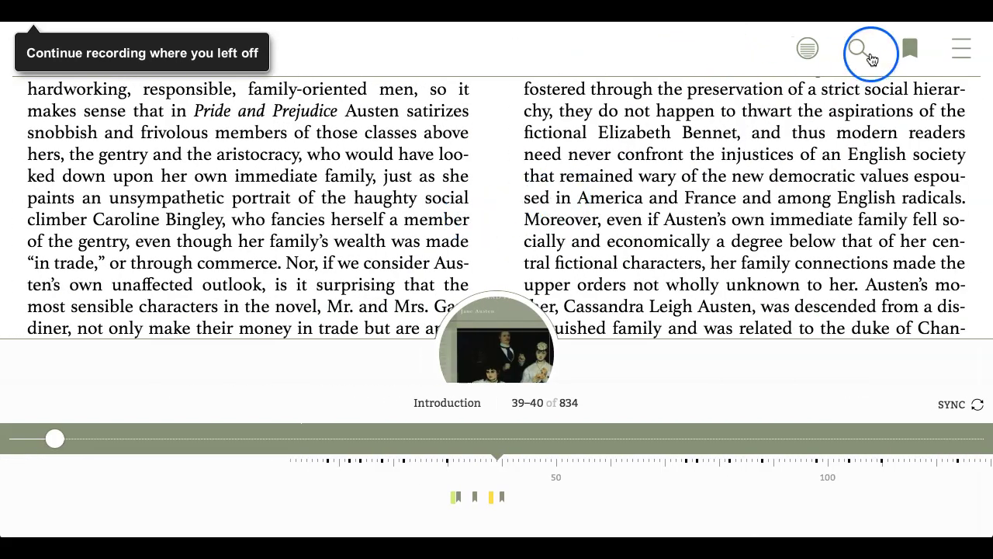
{"action": "left_click", "coordinate": [855, 51]}
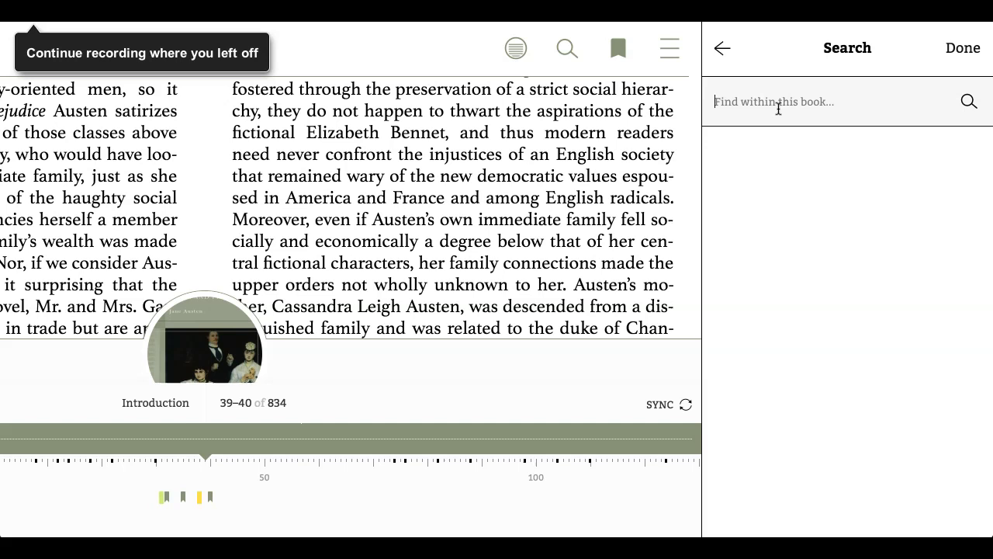
{"action": "type", "text": "music"}
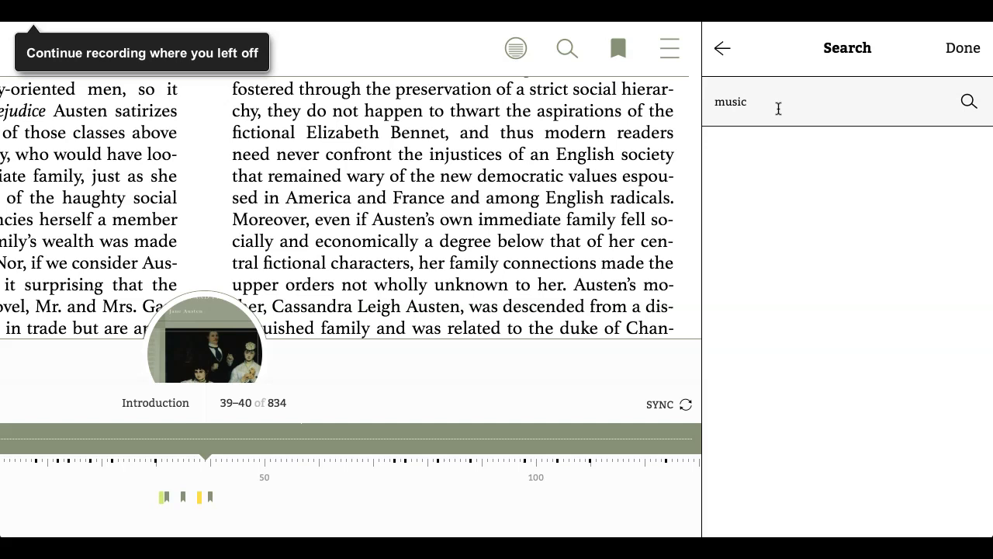
{"action": "left_click", "coordinate": [966, 103]}
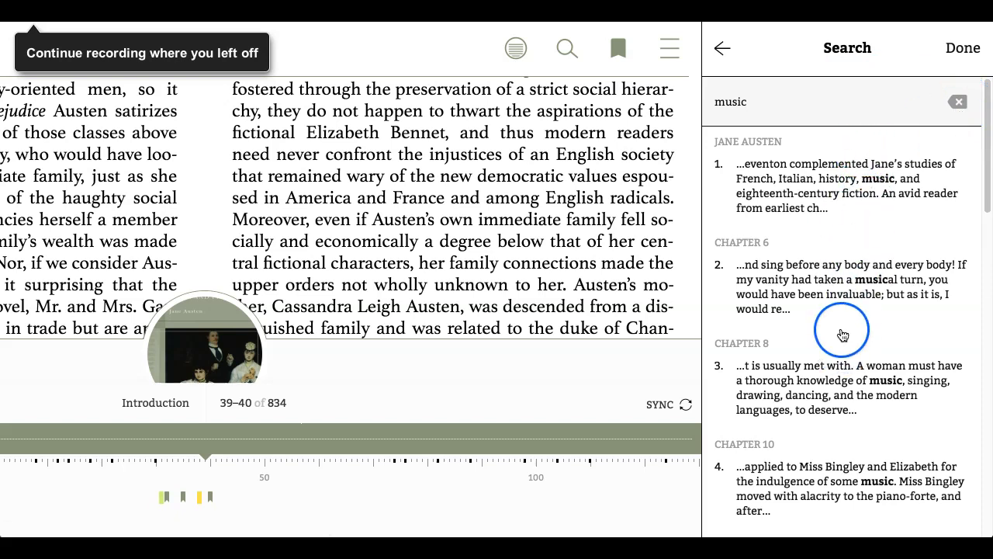
{"action": "scroll", "coordinate": [842, 342], "scroll_direction": "down", "scroll_amount": 5}
{"action": "scroll", "coordinate": [840, 336], "scroll_direction": "down", "scroll_amount": 2}
{"action": "left_click_drag", "start_coordinate": [838, 337], "coordinate": [797, 356]}
{"action": "left_click", "coordinate": [795, 354]}
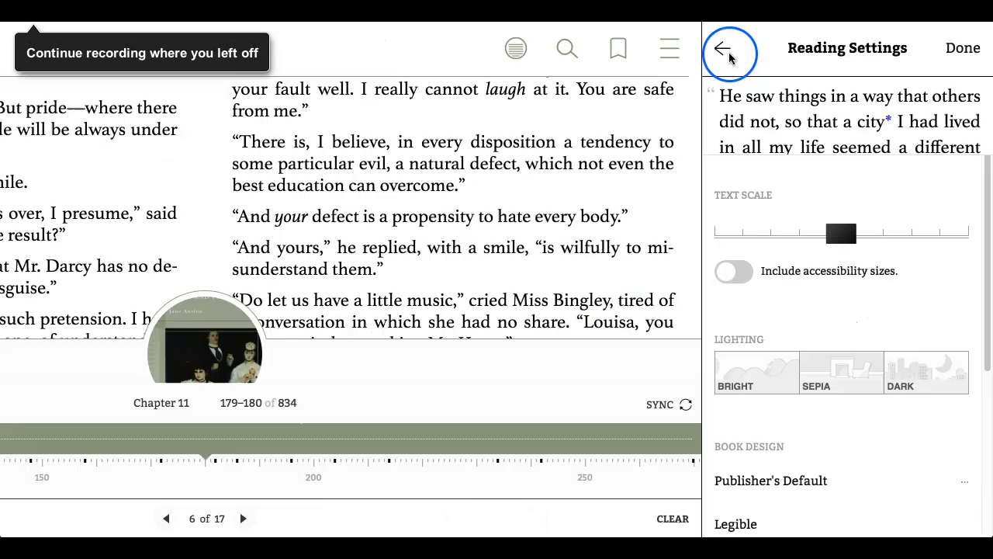
Drag the Text Scale slider in Reading Settings to its smallest size
{"action": "left_click", "coordinate": [485, 261]}
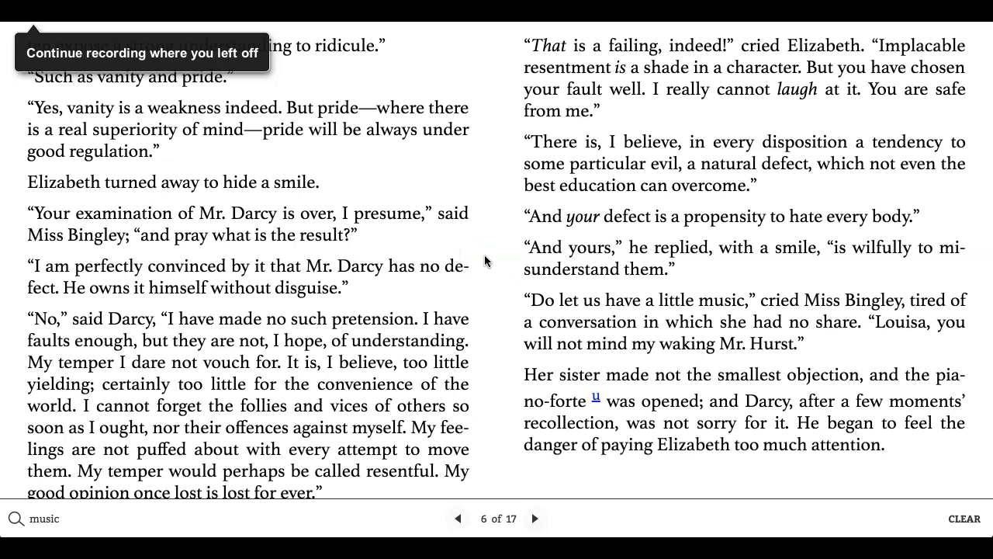
{"action": "left_click", "coordinate": [607, 319]}
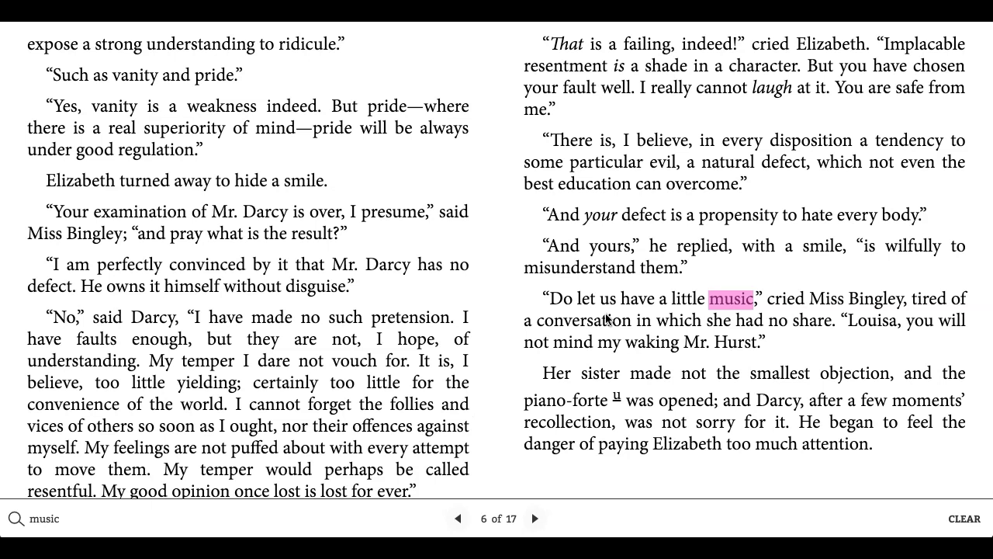
{"action": "left_click", "coordinate": [485, 268]}
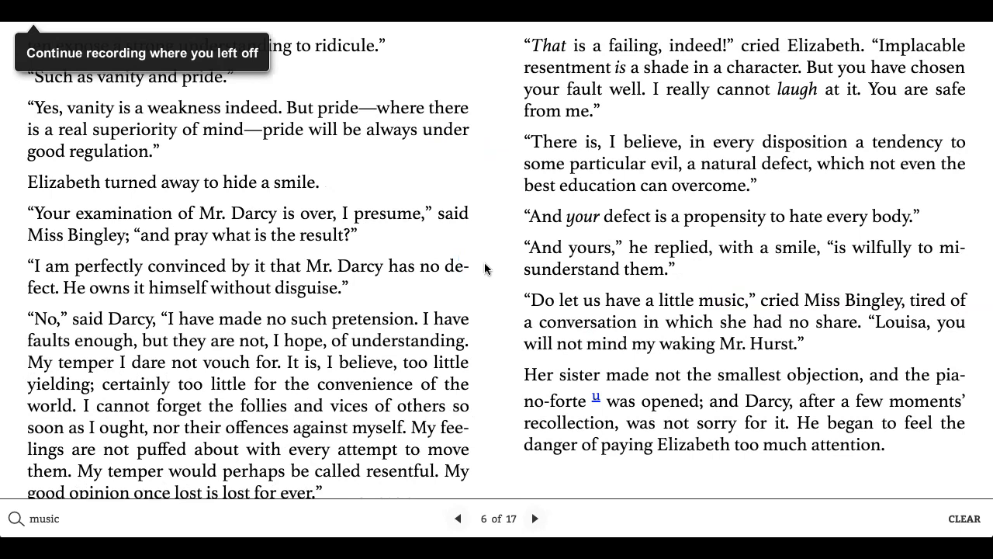
{"action": "mouse_move", "coordinate": [485, 268]}
{"action": "left_mouse_down"}
{"action": "mouse_move", "coordinate": [496, 266]}
{"action": "mouse_move", "coordinate": [501, 233]}
{"action": "left_mouse_up"}
{"action": "left_click", "coordinate": [962, 50]}
{"action": "mouse_move", "coordinate": [962, 50]}
{"action": "left_mouse_down"}
{"action": "mouse_move", "coordinate": [889, 33]}
{"action": "mouse_move", "coordinate": [884, 112]}
{"action": "left_mouse_up"}
{"action": "left_click", "coordinate": [864, 234]}
{"action": "left_click_drag", "start_coordinate": [855, 234], "coordinate": [742, 233]}
{"action": "left_click", "coordinate": [461, 269]}
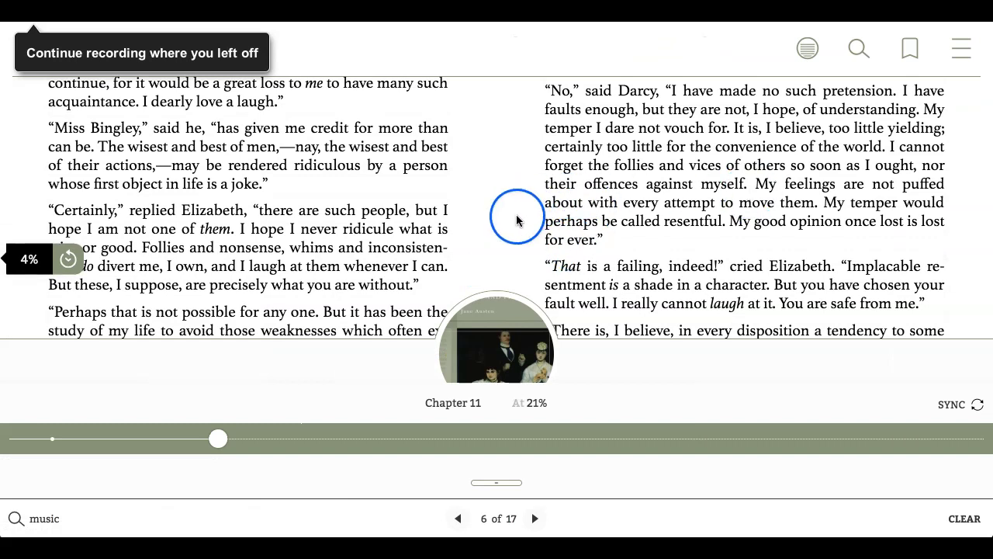
Open Reading Settings from the menu and enlarge the book text to nearly the largest size
{"action": "left_click", "coordinate": [962, 46]}
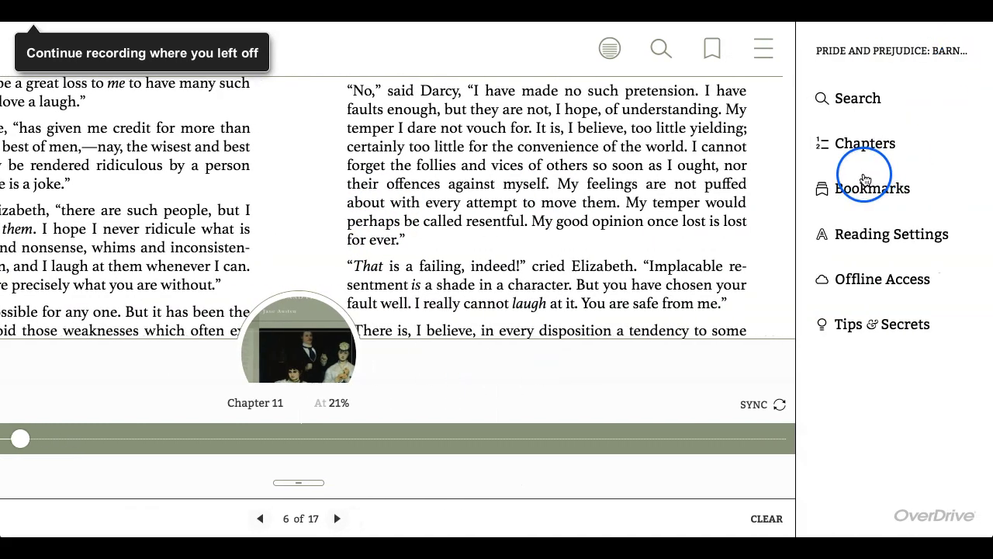
{"action": "left_click", "coordinate": [861, 233]}
{"action": "left_click_drag", "start_coordinate": [883, 249], "coordinate": [954, 239]}
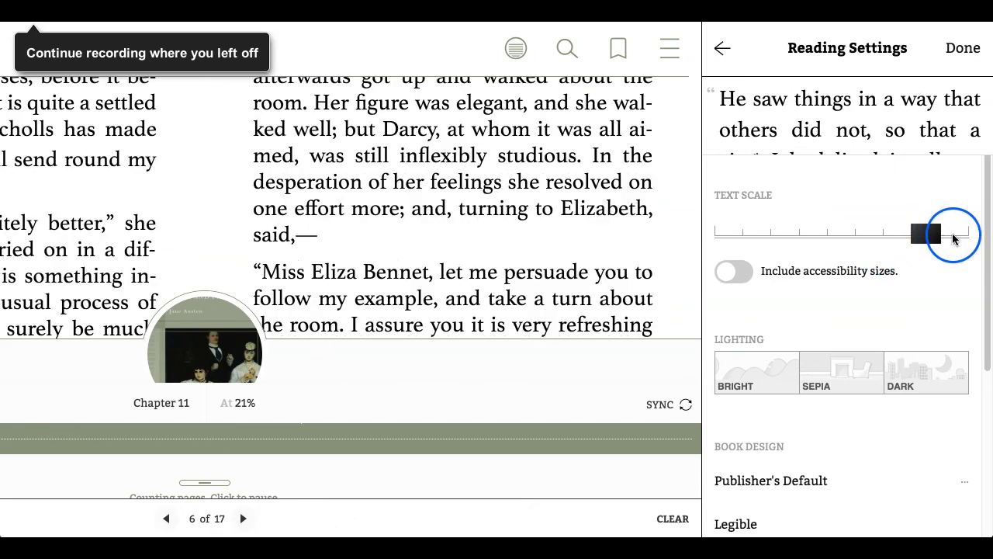
Try the larger accessibility text sizes, then turn them off and set the text to medium size
{"action": "left_click", "coordinate": [743, 271]}
{"action": "left_click_drag", "start_coordinate": [841, 232], "coordinate": [884, 244]}
{"action": "left_click", "coordinate": [729, 266]}
{"action": "left_click", "coordinate": [828, 236]}
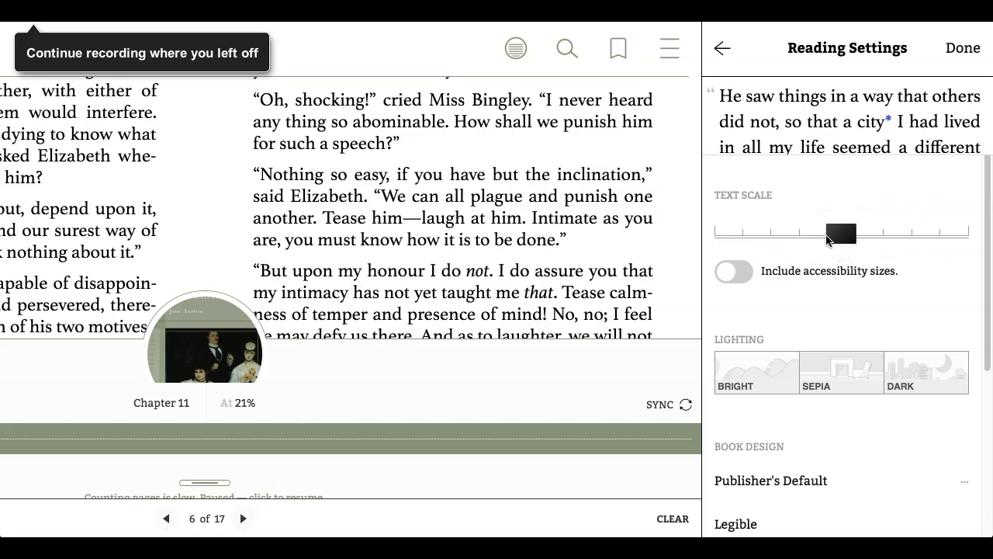
{"action": "left_click_drag", "start_coordinate": [814, 236], "coordinate": [801, 235]}
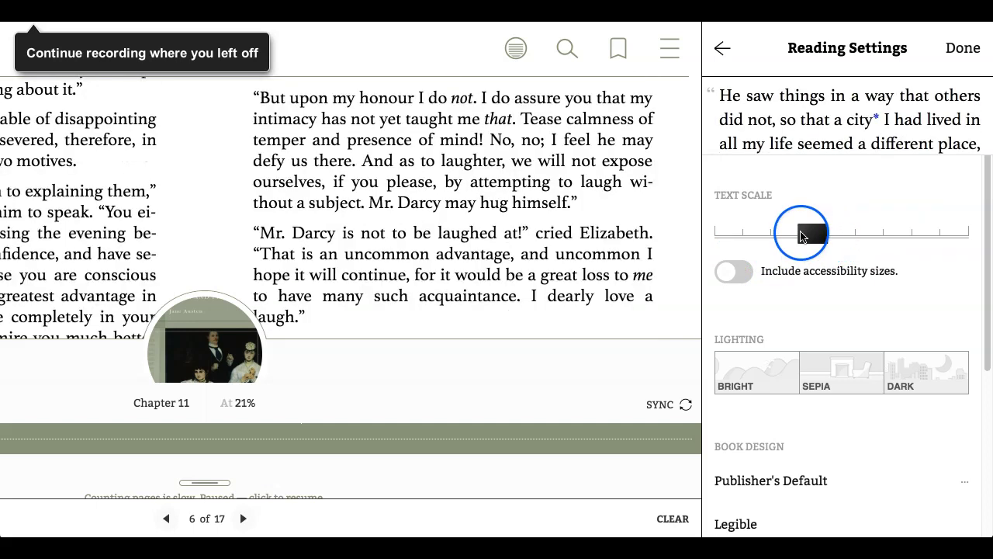
{"action": "scroll", "coordinate": [820, 295], "scroll_direction": "down", "scroll_amount": 3}
{"action": "left_click", "coordinate": [751, 256]}
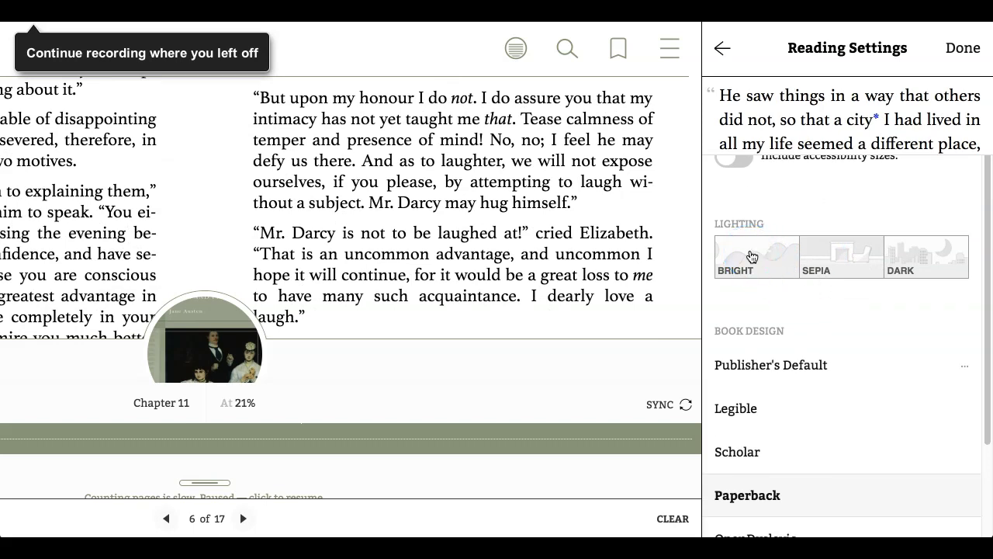
Cycle the lighting through Sepia, Dark and Sepia again, ending on Bright
{"action": "left_click", "coordinate": [811, 255]}
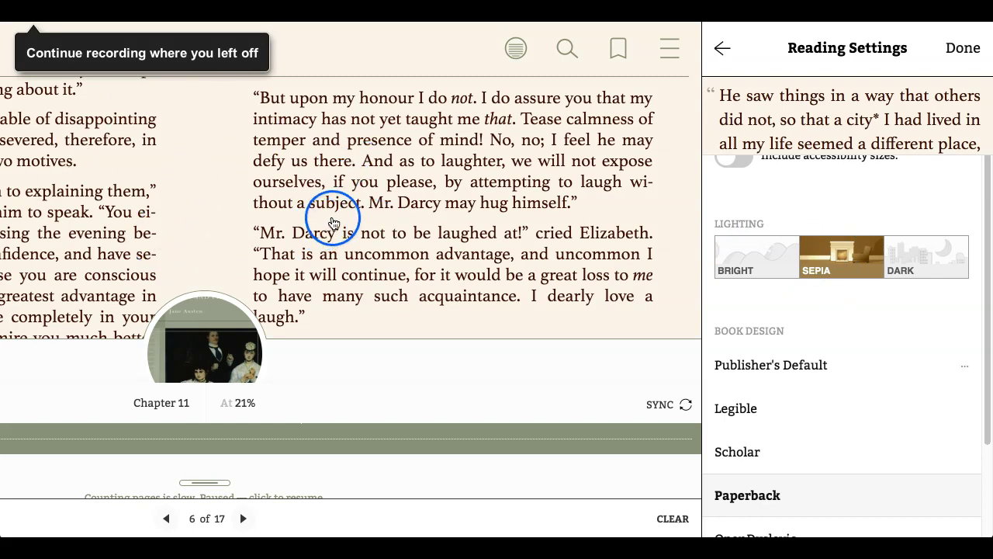
{"action": "left_click", "coordinate": [944, 258]}
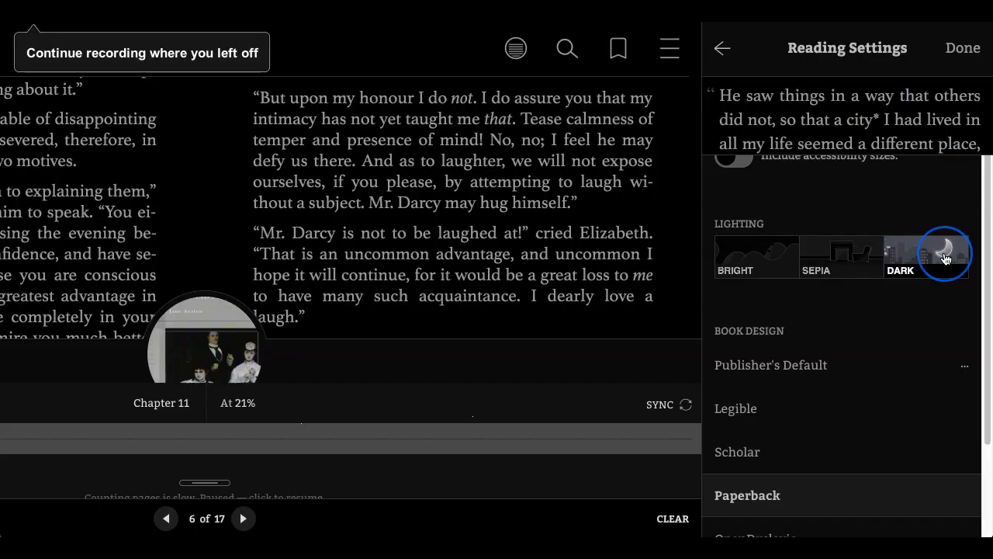
{"action": "left_click", "coordinate": [827, 258]}
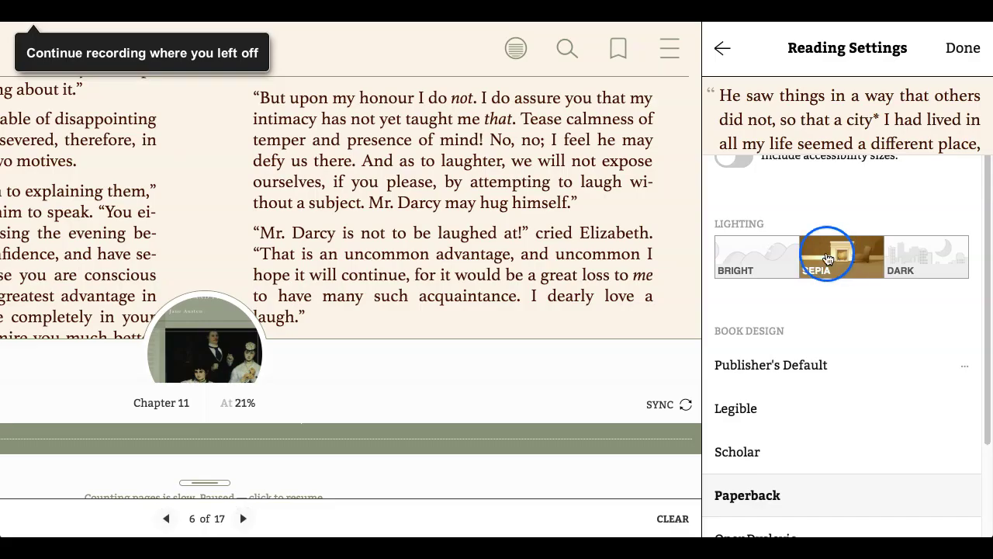
{"action": "left_click", "coordinate": [753, 250]}
{"action": "scroll", "coordinate": [769, 376], "scroll_direction": "down", "scroll_amount": 1}
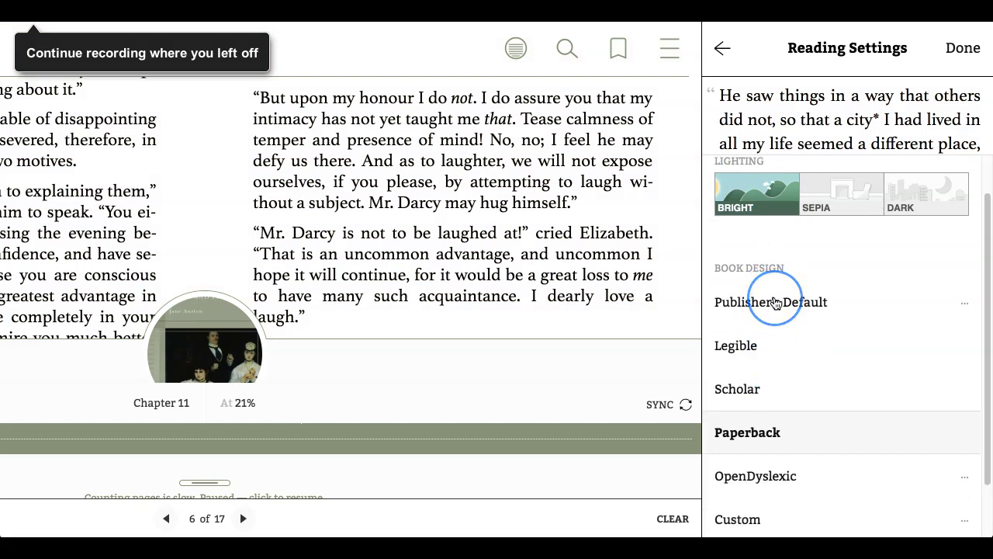
Try the Publisher's Default, Scholar and OpenDyslexic book designs
{"action": "left_click", "coordinate": [776, 302]}
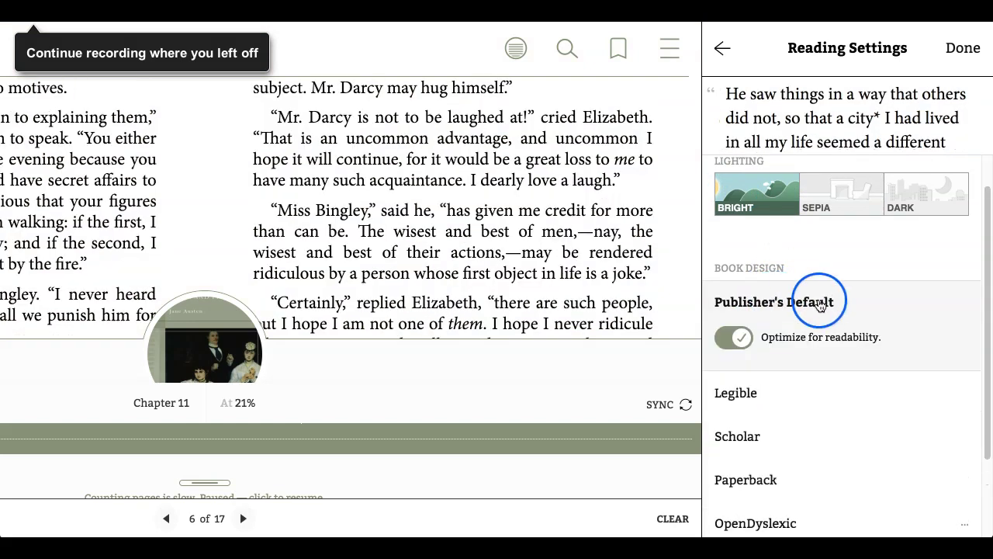
{"action": "scroll", "coordinate": [761, 412], "scroll_direction": "down", "scroll_amount": 1}
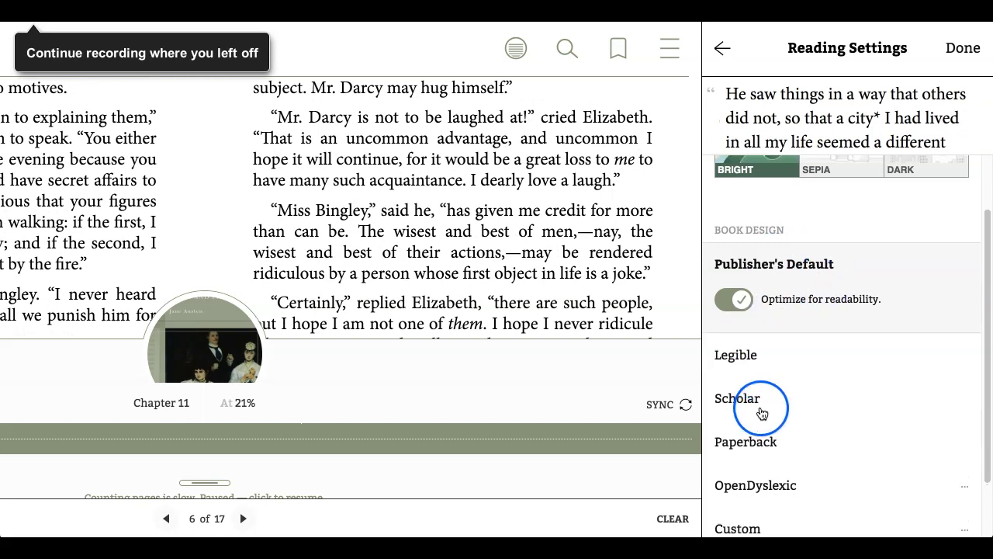
{"action": "left_click", "coordinate": [744, 392]}
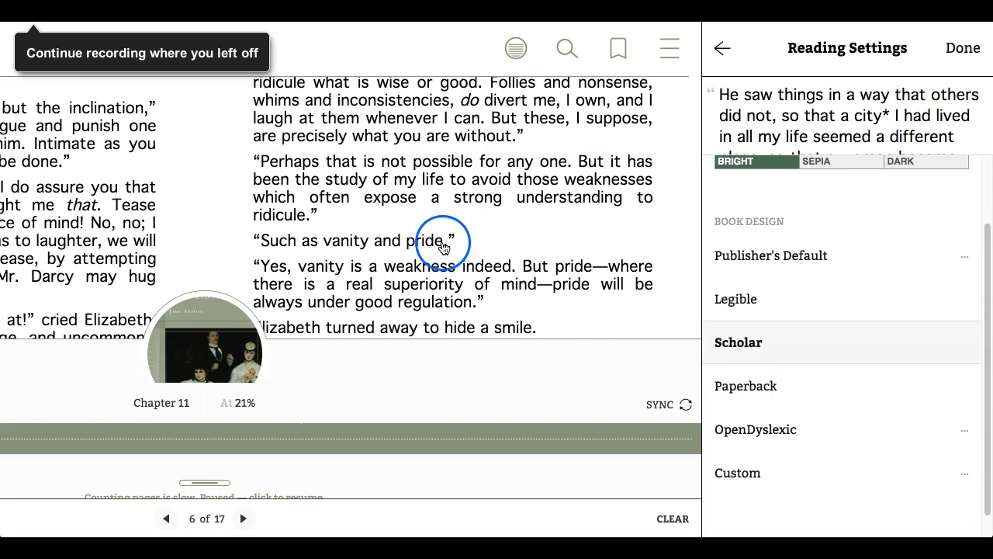
{"action": "scroll", "coordinate": [746, 388], "scroll_direction": "down", "scroll_amount": 1}
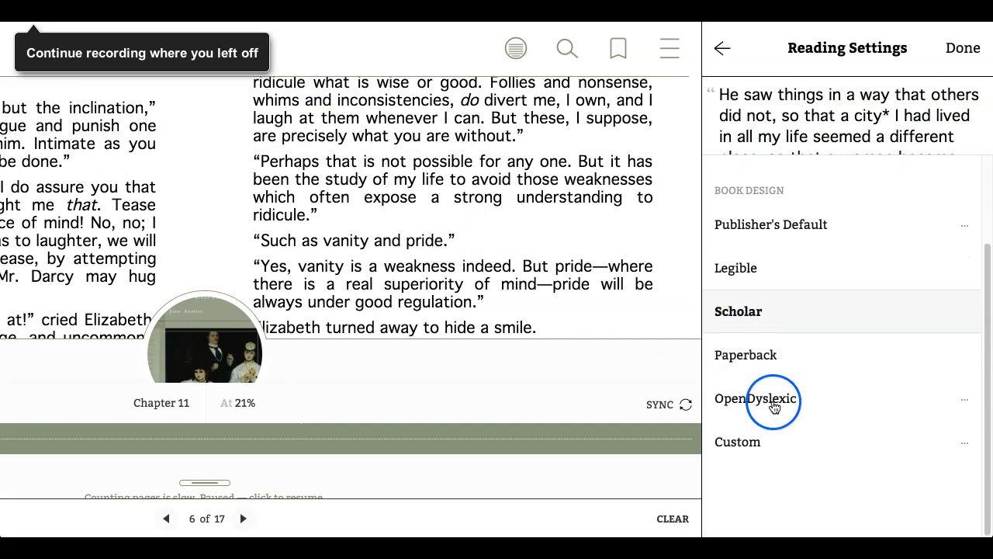
{"action": "left_click", "coordinate": [773, 405]}
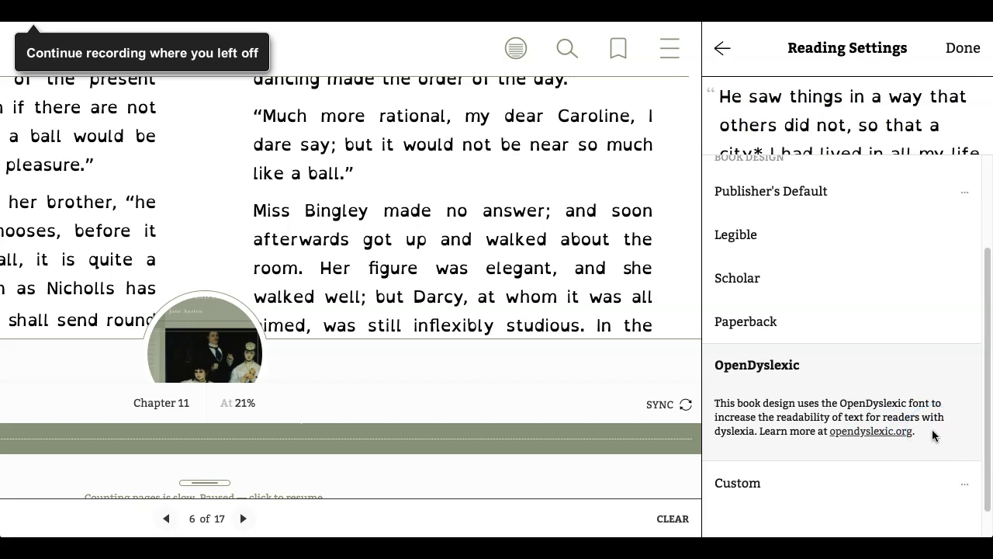
{"action": "left_click", "coordinate": [900, 275]}
{"action": "left_click", "coordinate": [798, 342]}
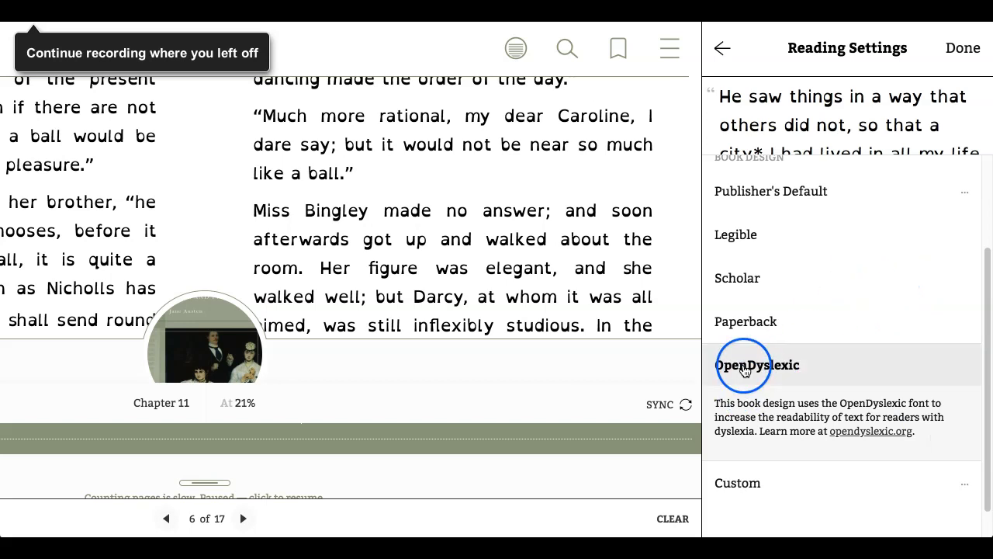
{"action": "scroll", "coordinate": [815, 281], "scroll_direction": "up", "scroll_amount": 1}
{"action": "scroll", "coordinate": [791, 364], "scroll_direction": "down", "scroll_amount": 2}
Try a Custom design with Old style font and 2.0 line spacing, then choose Publisher's Default
{"action": "left_click", "coordinate": [744, 460]}
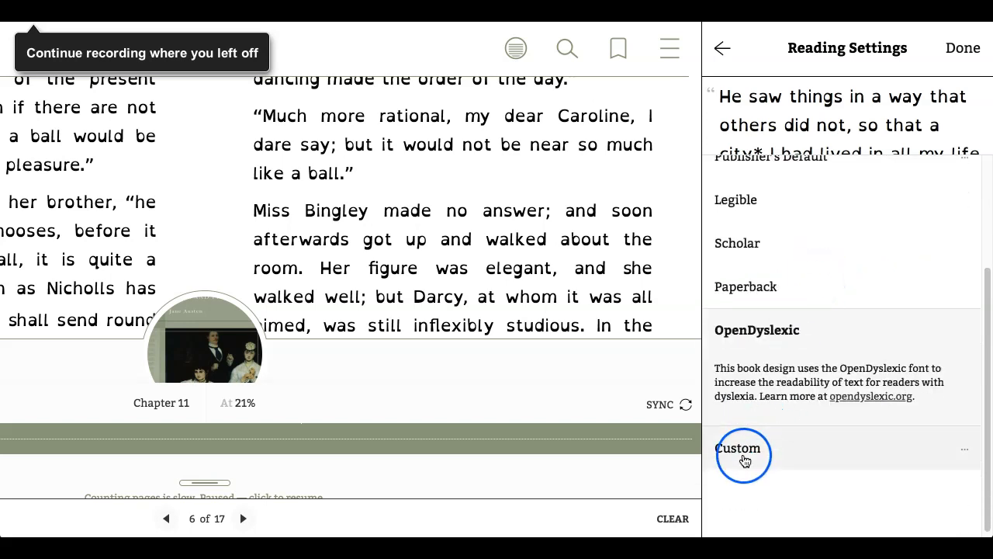
{"action": "scroll", "coordinate": [849, 442], "scroll_direction": "down", "scroll_amount": 2}
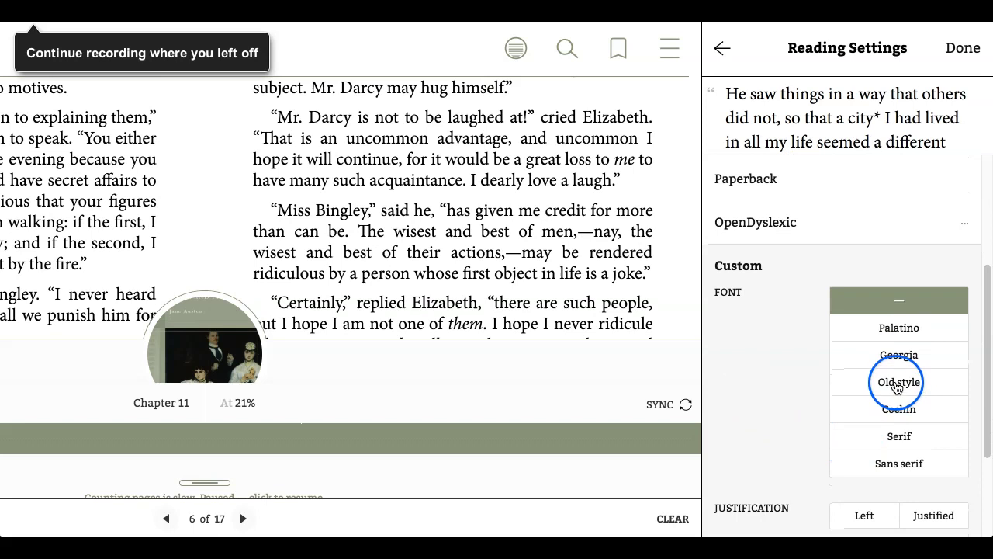
{"action": "left_click", "coordinate": [898, 383]}
{"action": "scroll", "coordinate": [820, 428], "scroll_direction": "down", "scroll_amount": 3}
{"action": "left_click_drag", "start_coordinate": [837, 423], "coordinate": [939, 420]}
{"action": "left_click", "coordinate": [941, 418]}
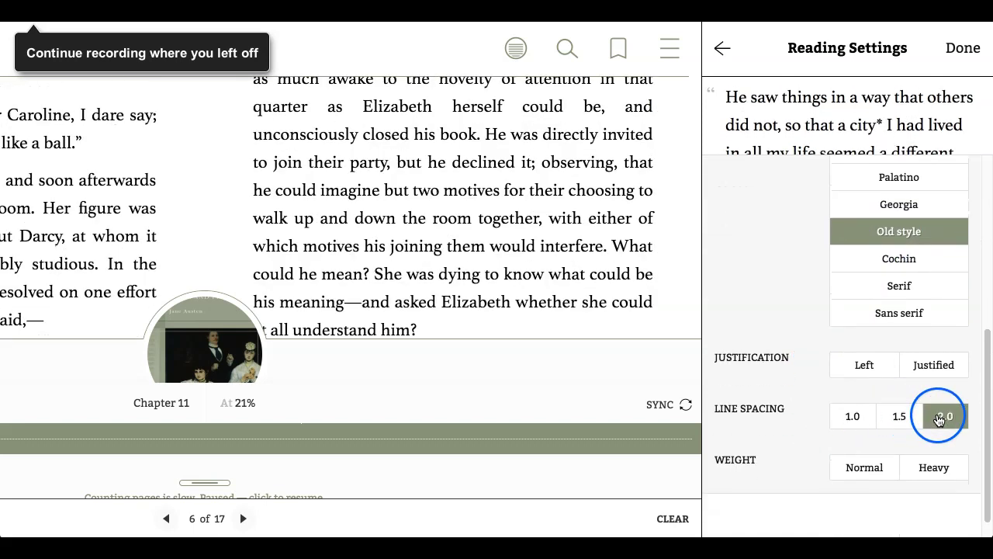
{"action": "scroll", "coordinate": [762, 300], "scroll_direction": "up", "scroll_amount": 10}
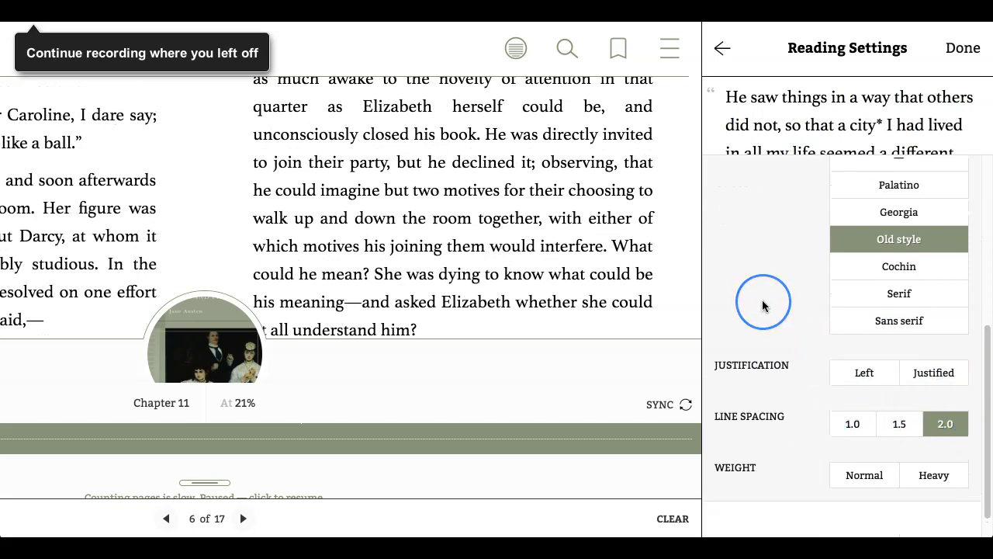
{"action": "left_click", "coordinate": [760, 419]}
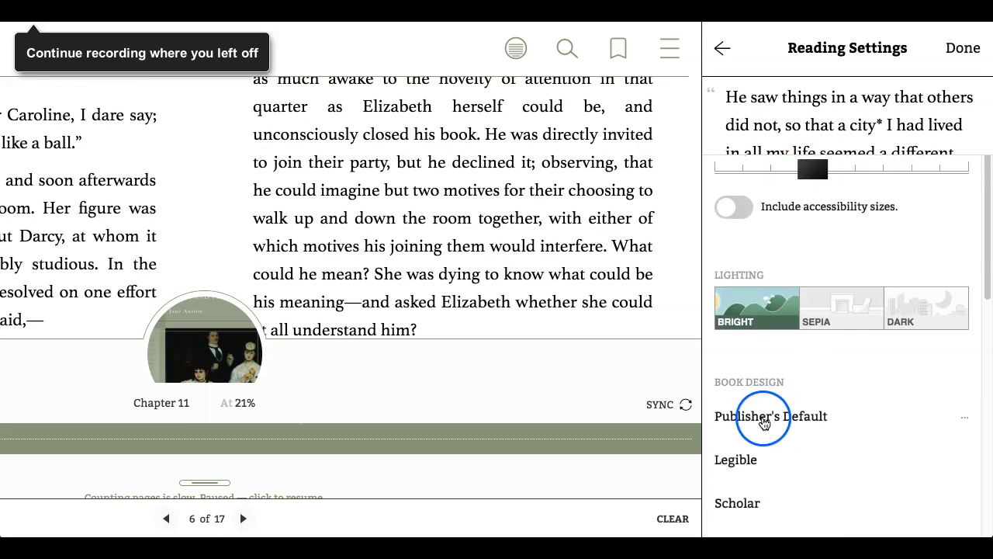
{"action": "scroll", "coordinate": [774, 396], "scroll_direction": "up", "scroll_amount": 2}
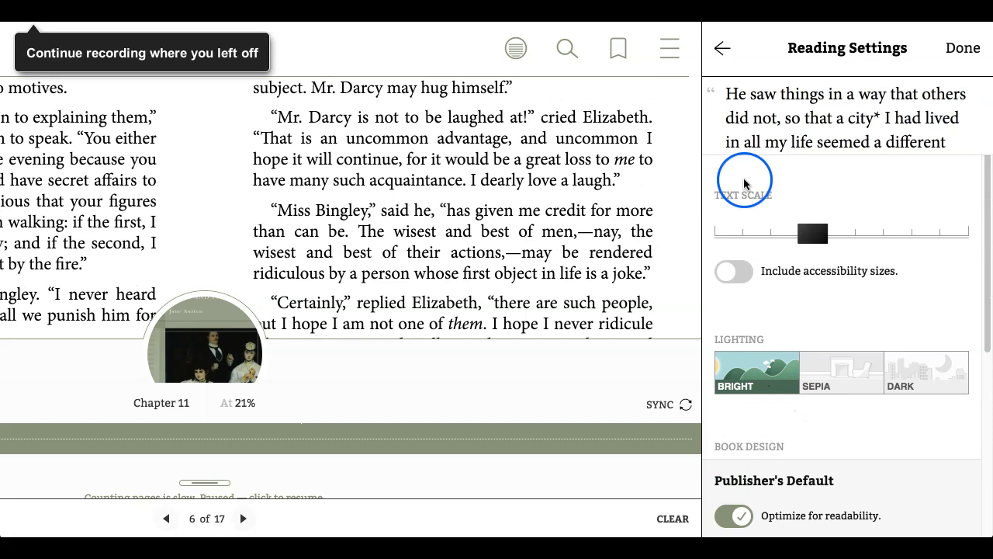
Read through the Tips & Secrets guide, close it, and hide the reading bars
{"action": "left_click", "coordinate": [722, 48]}
{"action": "left_click", "coordinate": [830, 324]}
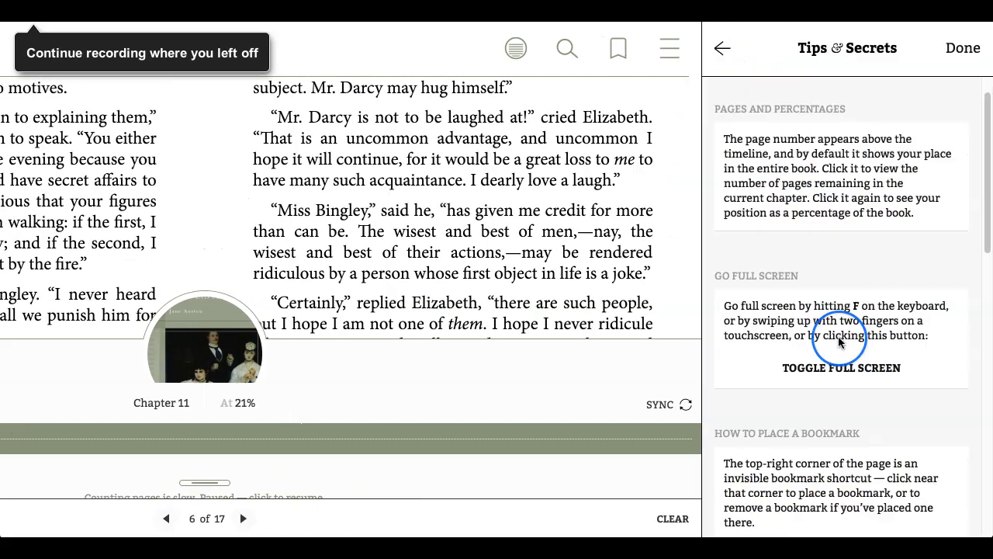
{"action": "scroll", "coordinate": [838, 341], "scroll_direction": "down", "scroll_amount": 5}
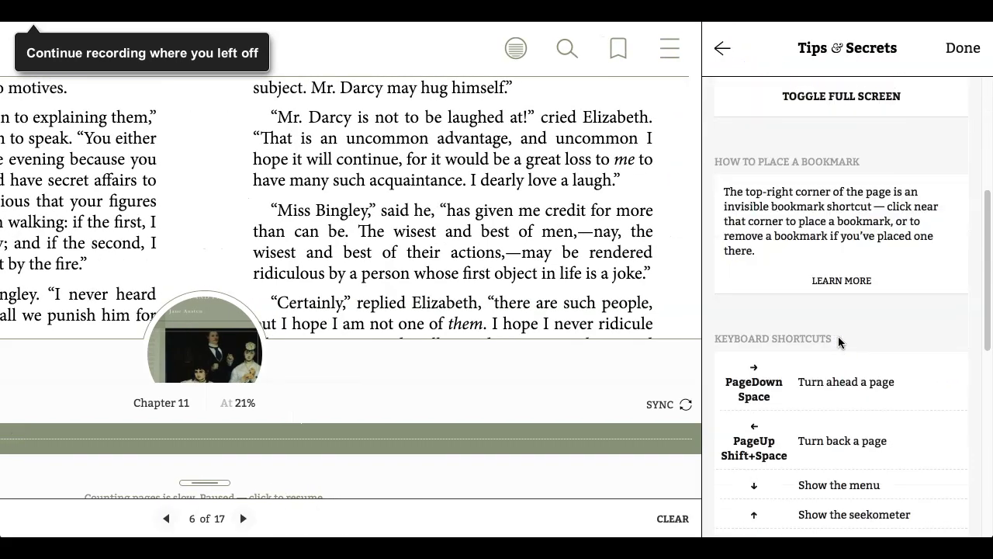
{"action": "scroll", "coordinate": [838, 336], "scroll_direction": "down", "scroll_amount": 2}
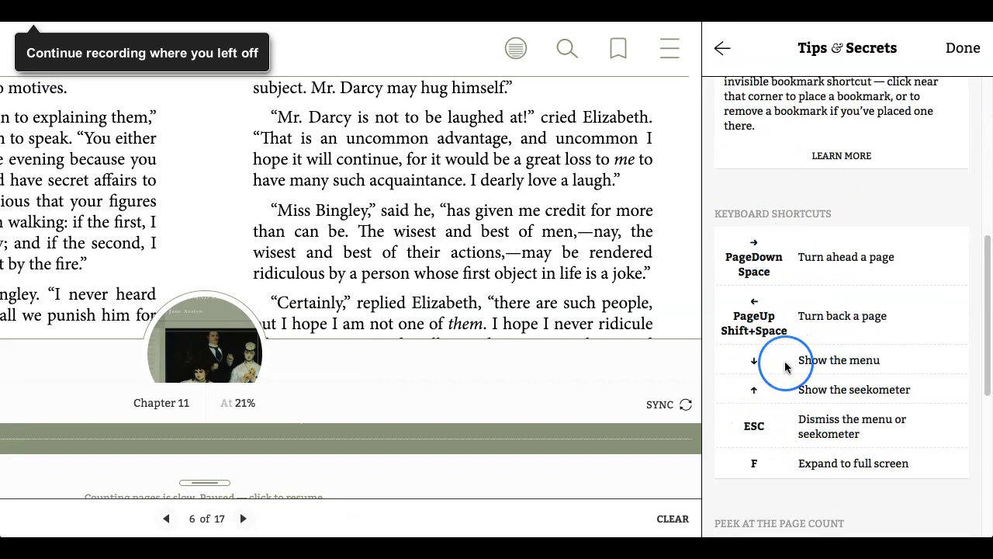
{"action": "scroll", "coordinate": [782, 361], "scroll_direction": "down", "scroll_amount": 4}
{"action": "scroll", "coordinate": [784, 365], "scroll_direction": "down", "scroll_amount": 3}
{"action": "scroll", "coordinate": [835, 454], "scroll_direction": "down", "scroll_amount": 2}
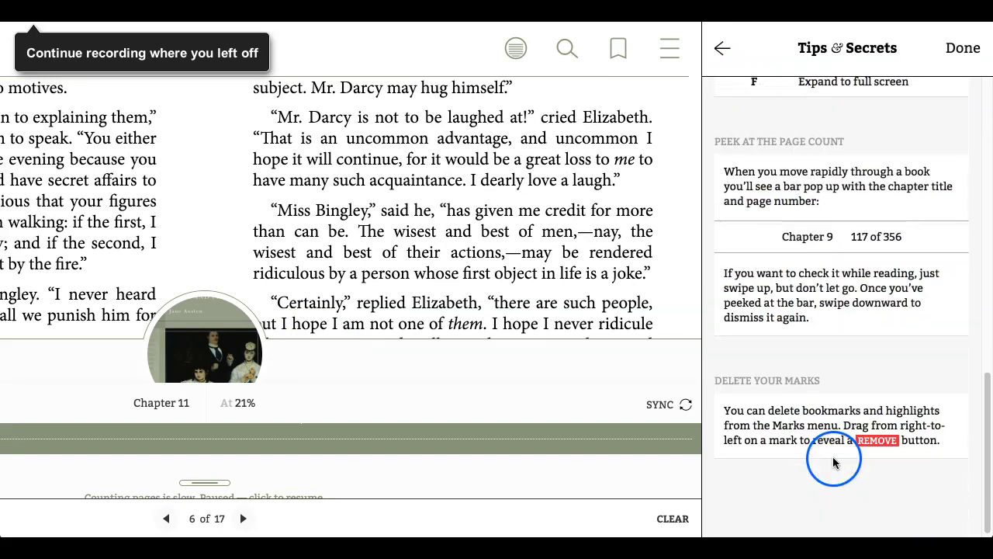
{"action": "scroll", "coordinate": [853, 218], "scroll_direction": "up", "scroll_amount": 10}
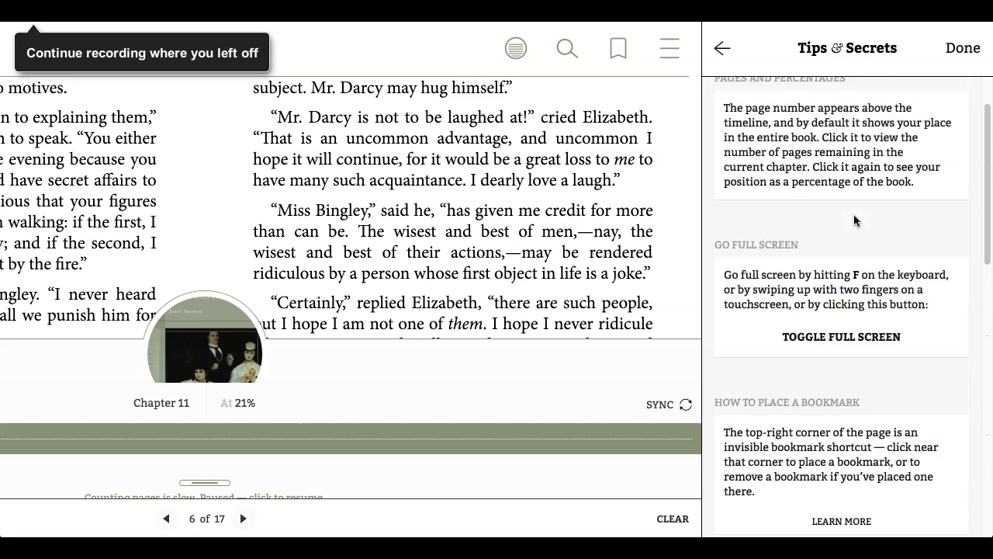
{"action": "left_click", "coordinate": [959, 48]}
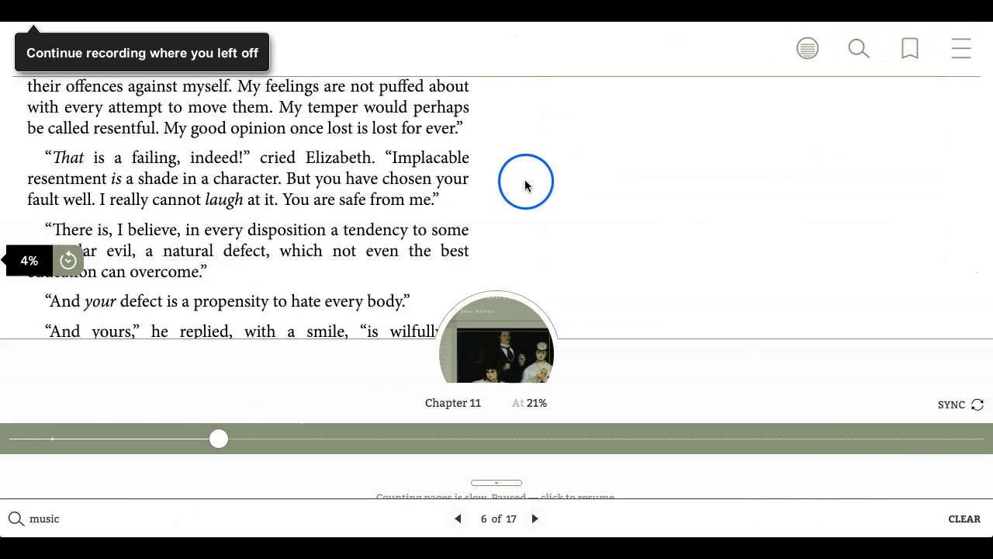
{"action": "left_click", "coordinate": [500, 200]}
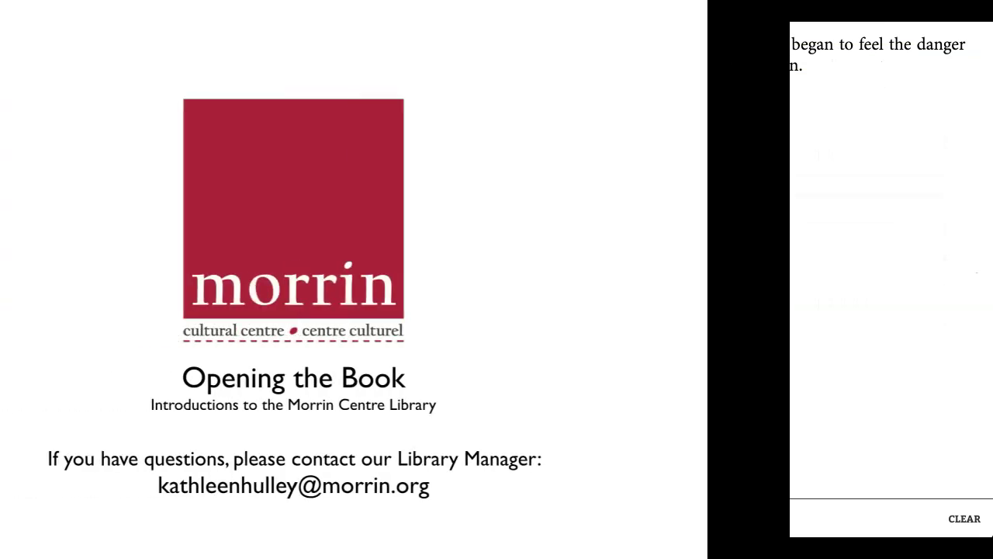